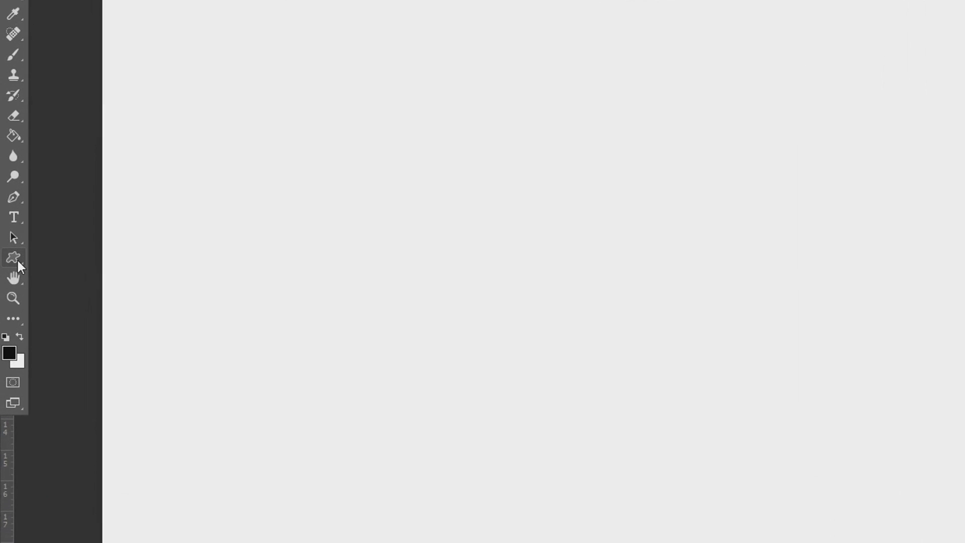
Step: Draw a rounded rectangle about 1464 by 281 px across the canvas's top edge, with solid black fill and no stroke
{"action": "right_click", "coordinate": [9, 275]}
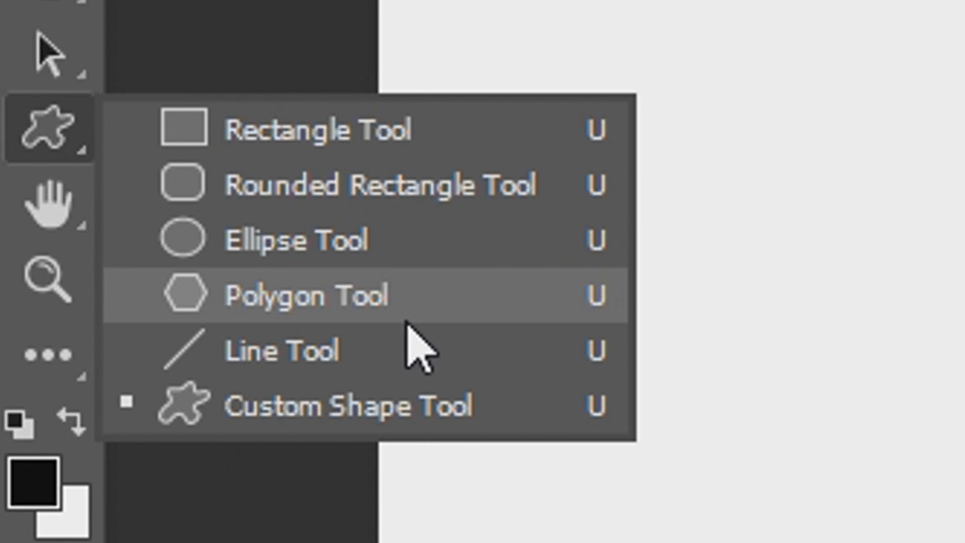
{"action": "left_click", "coordinate": [425, 199]}
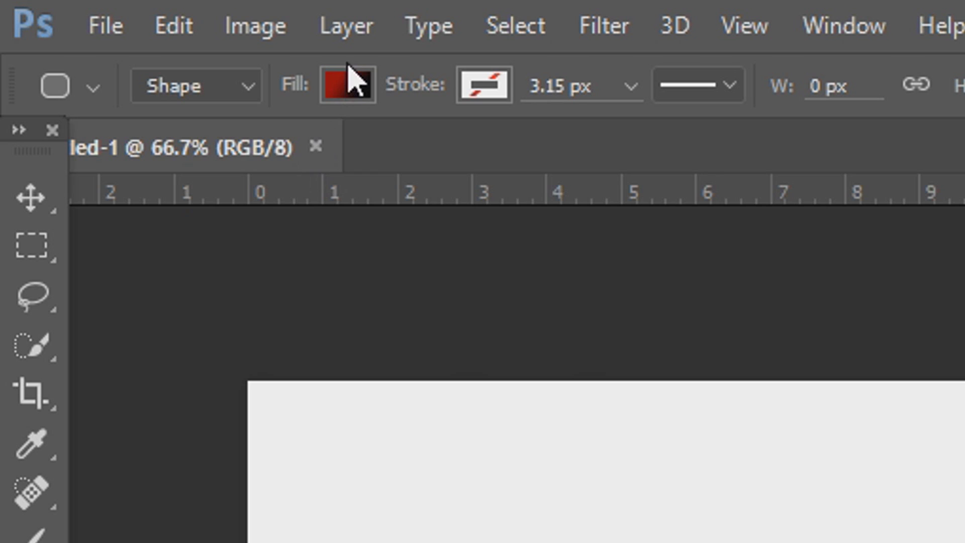
{"action": "left_click", "coordinate": [347, 88]}
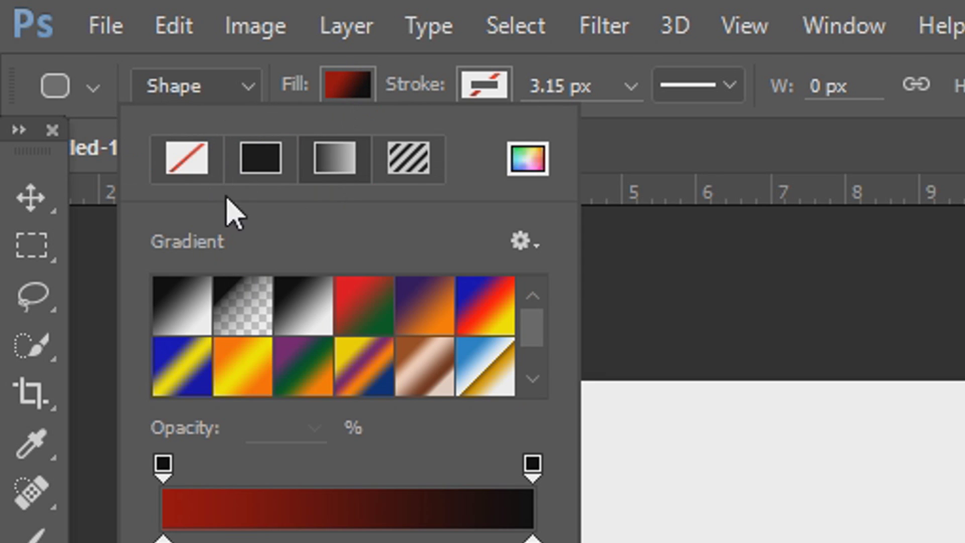
{"action": "left_click", "coordinate": [270, 168]}
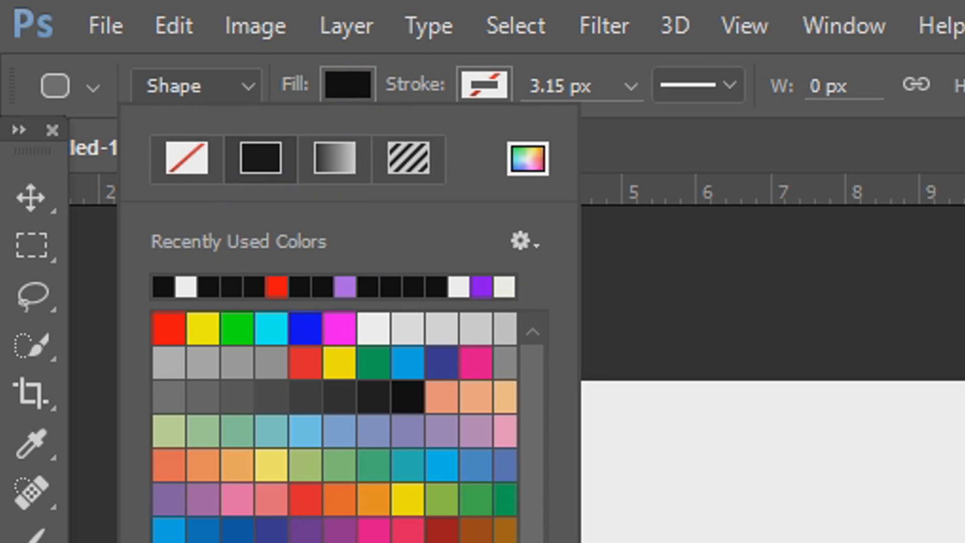
{"action": "left_click", "coordinate": [872, 394]}
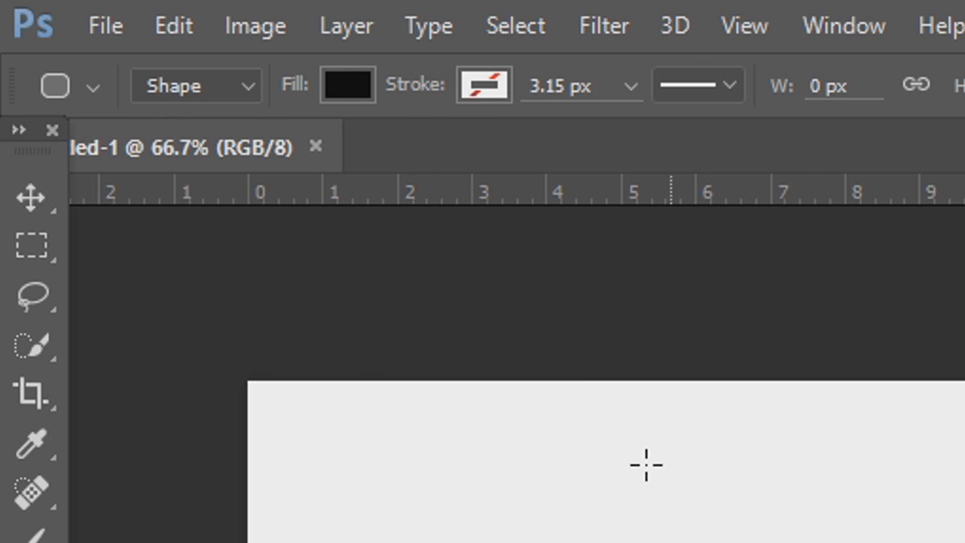
{"action": "left_click", "coordinate": [463, 89]}
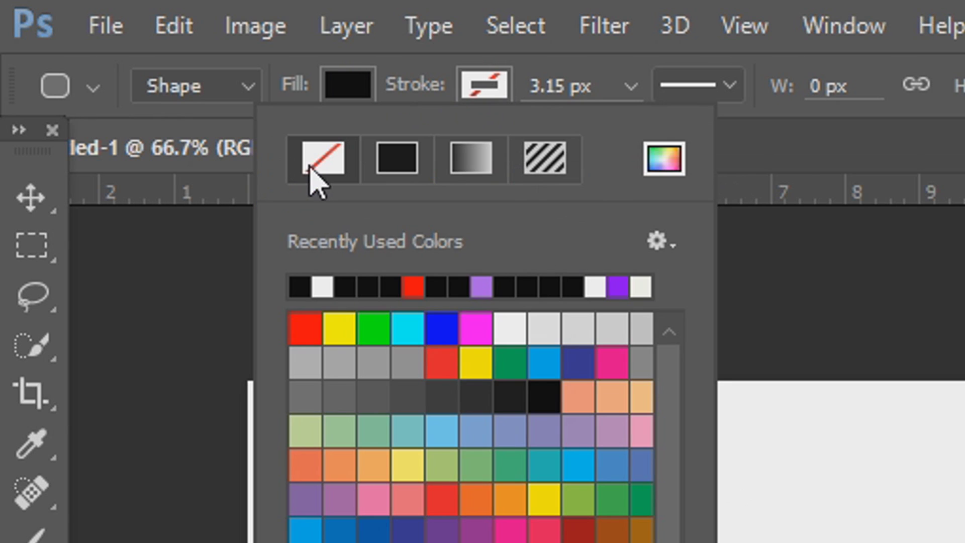
{"action": "left_click", "coordinate": [760, 463]}
{"action": "left_click_drag", "start_coordinate": [460, 360], "coordinate": [964, 542]}
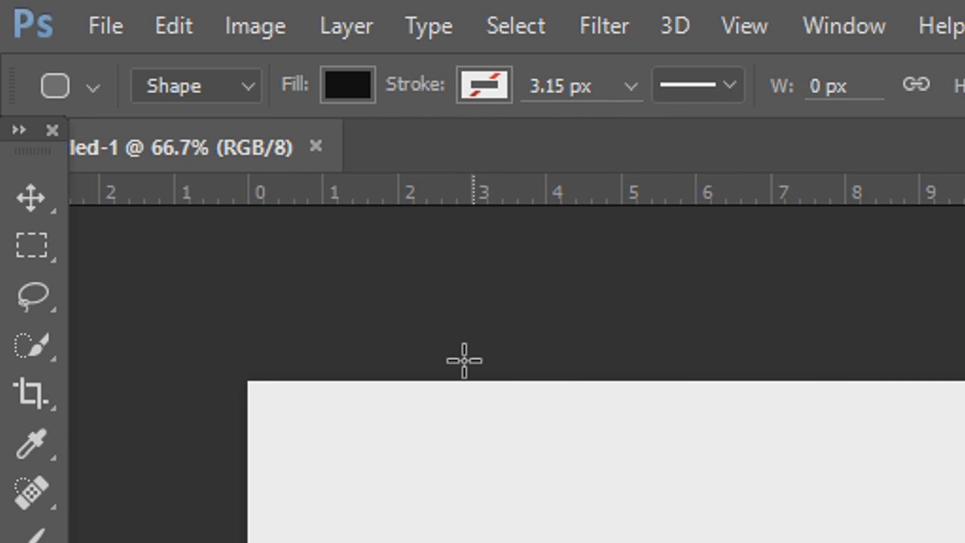
{"action": "left_click_drag", "start_coordinate": [570, 189], "coordinate": [612, 188]}
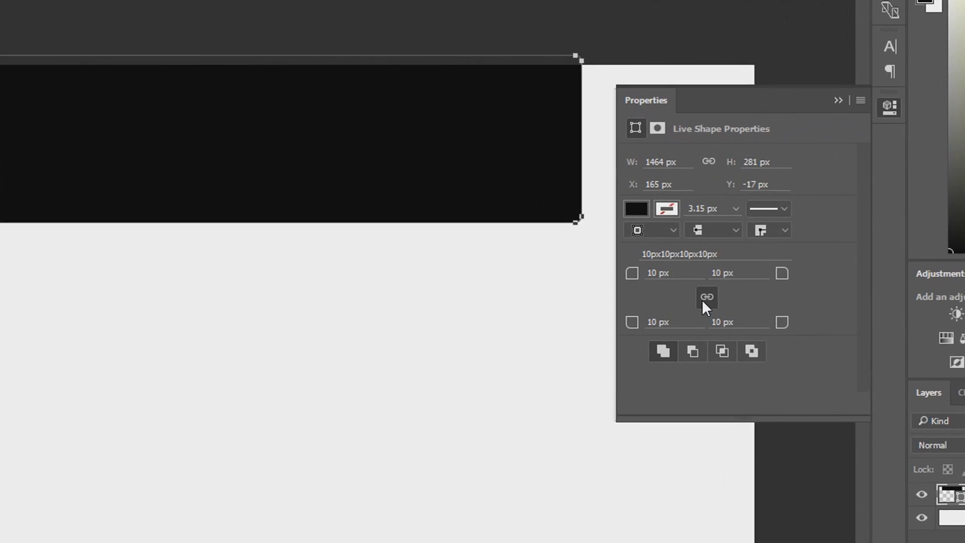
Step: Unlink the rounded rectangle's corner radii, setting both top corners to 0 px and both bottom corners to 134 px
{"action": "left_click_drag", "start_coordinate": [625, 334], "coordinate": [399, 323]}
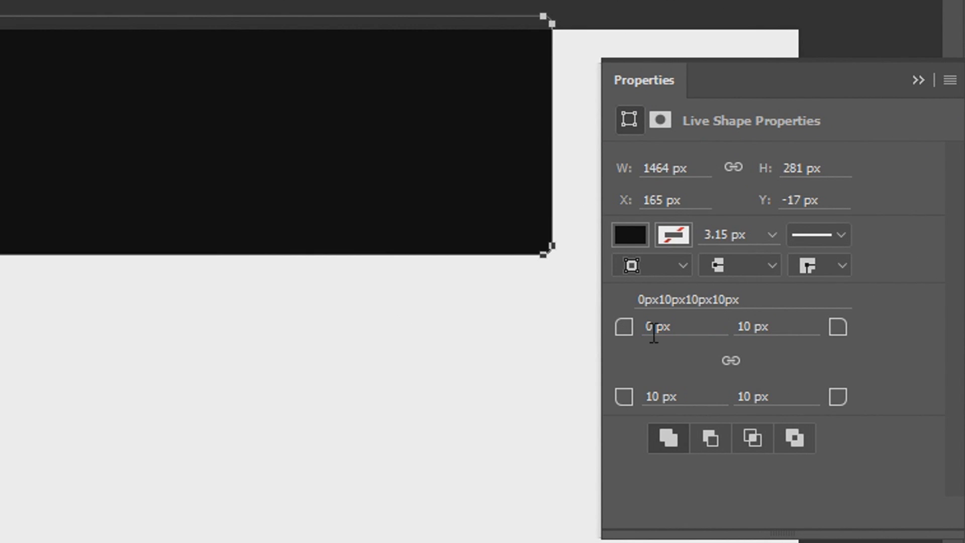
{"action": "left_click_drag", "start_coordinate": [840, 334], "coordinate": [444, 282]}
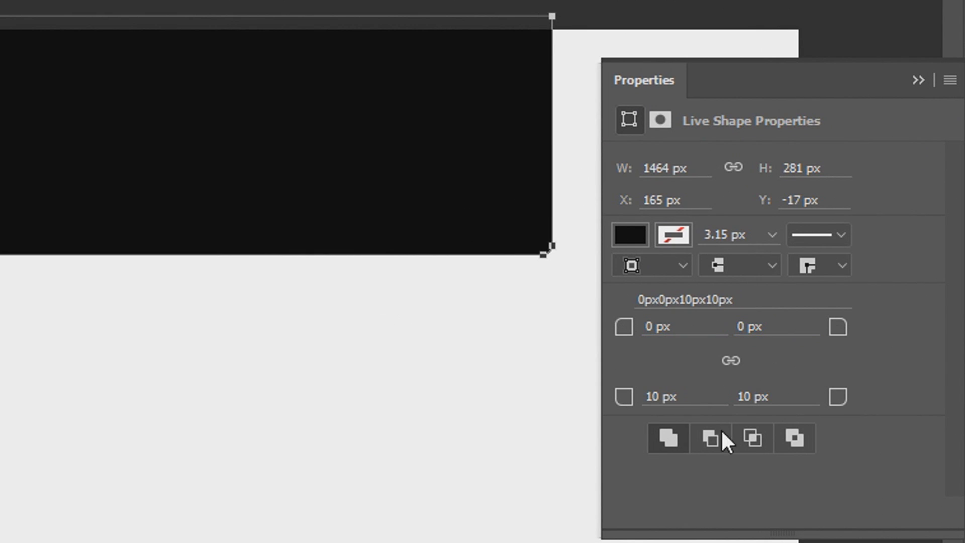
{"action": "left_click_drag", "start_coordinate": [845, 402], "coordinate": [964, 405]}
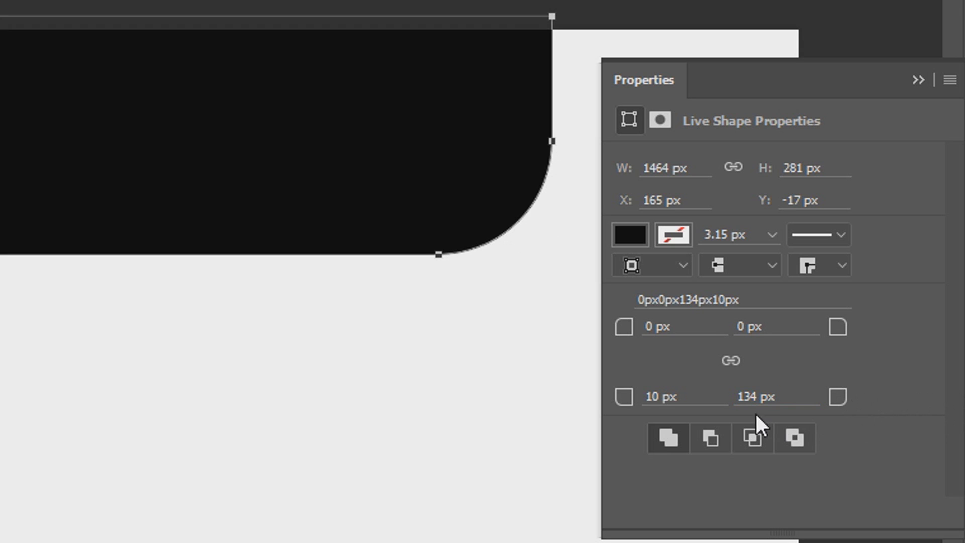
{"action": "left_click", "coordinate": [661, 404]}
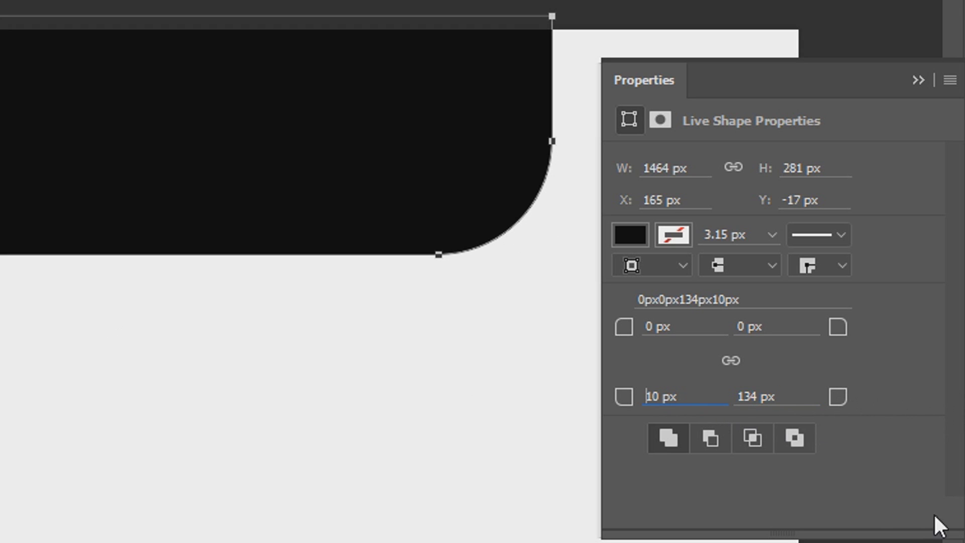
{"action": "left_click_drag", "start_coordinate": [698, 394], "coordinate": [568, 350]}
{"action": "type", "text": "134"}
{"action": "key", "text": "Return"}
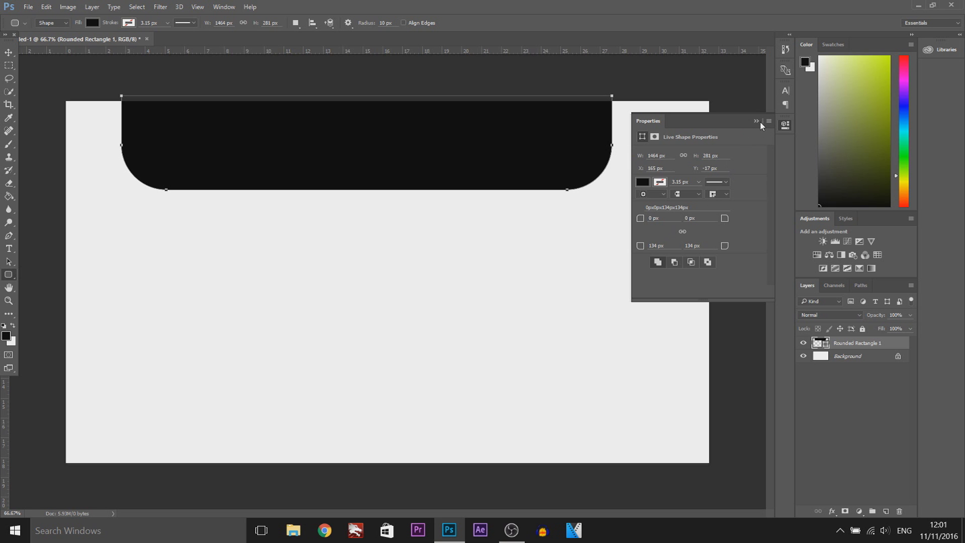
{"action": "left_click", "coordinate": [759, 121]}
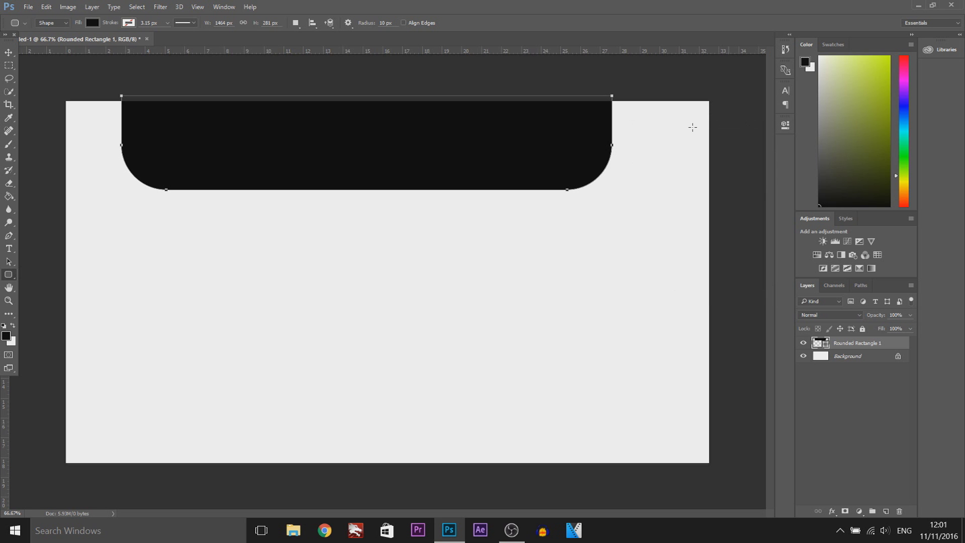
Step: Move the black shape up and transform it into a wider, shallower banner centred against the canvas's top edge
{"action": "left_click", "coordinate": [9, 52]}
{"action": "left_click_drag", "start_coordinate": [420, 157], "coordinate": [420, 137]}
{"action": "key", "text": "ctrl+t"}
{"action": "left_click_drag", "start_coordinate": [371, 170], "coordinate": [378, 131]}
{"action": "left_click_drag", "start_coordinate": [474, 131], "coordinate": [491, 154]}
{"action": "left_click_drag", "start_coordinate": [634, 127], "coordinate": [648, 127]}
{"action": "key", "text": "Return"}
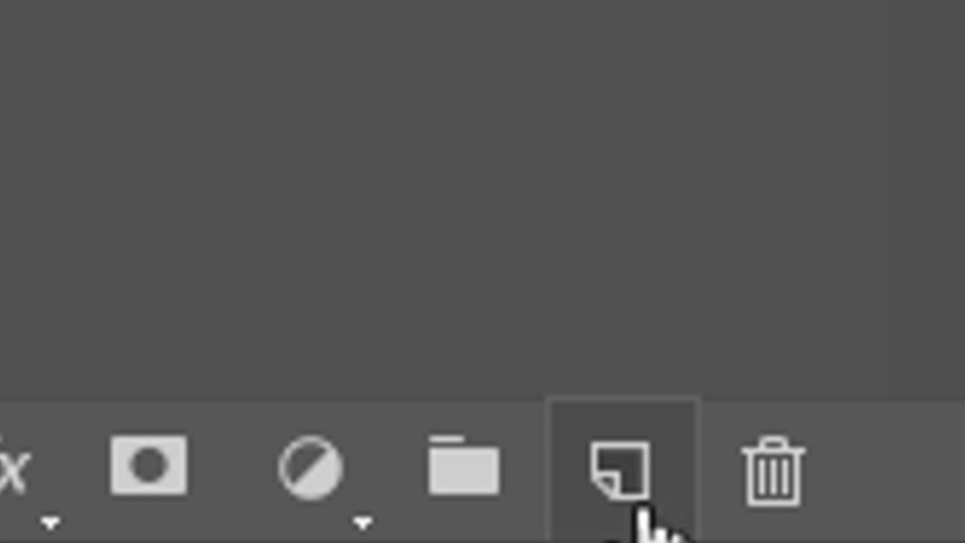
Step: Add the centred white text "THANKS FOR WATCHING" across the black banner on a new layer, at a size of 50.66 pt
{"action": "left_click", "coordinate": [641, 507]}
{"action": "left_click", "coordinate": [48, 138]}
{"action": "left_click_drag", "start_coordinate": [124, 99], "coordinate": [653, 148]}
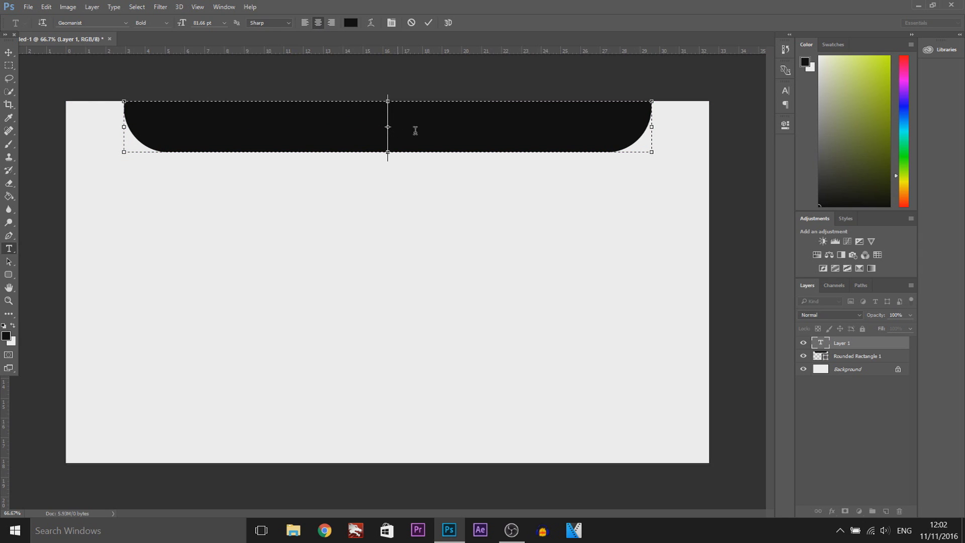
{"action": "left_click", "coordinate": [819, 57]}
{"action": "type", "text": "THANKS FOR"}
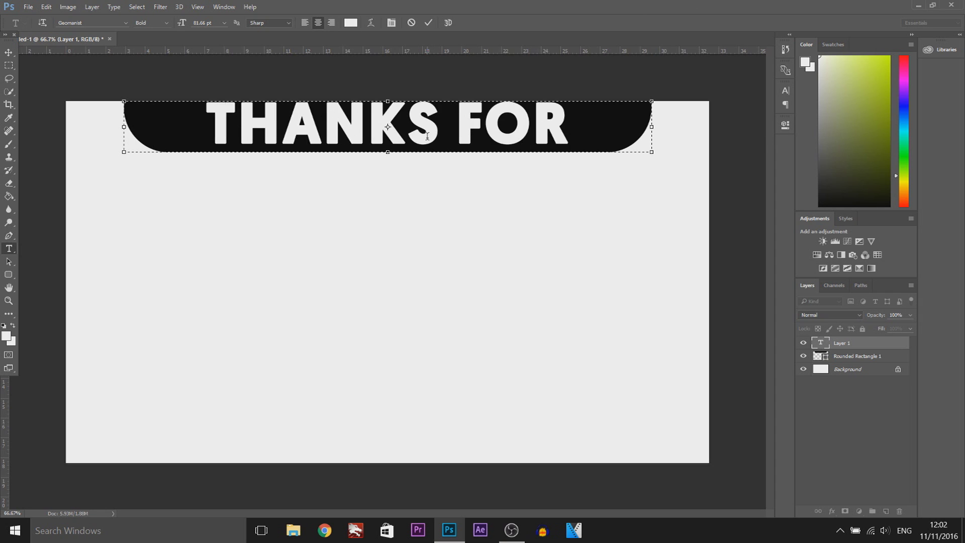
{"action": "key", "text": "ctrl+a"}
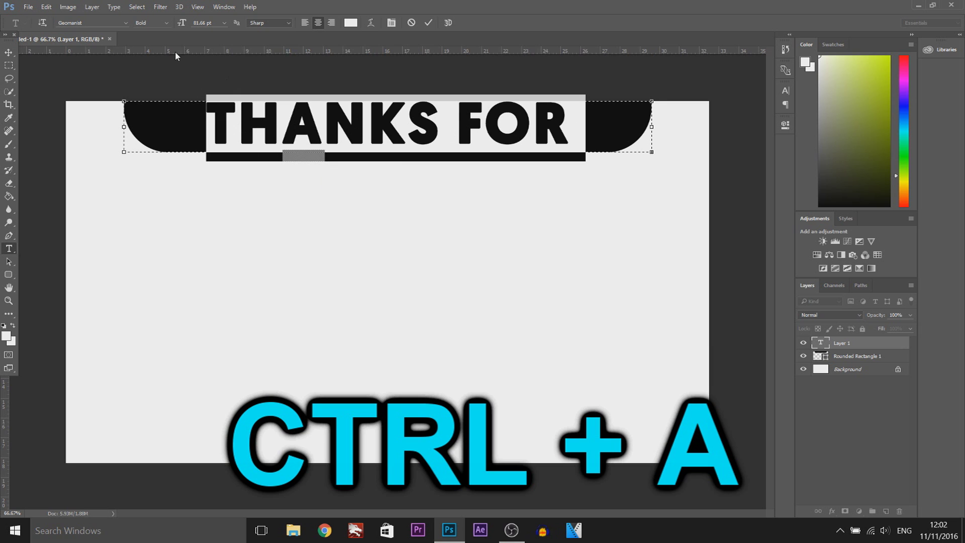
{"action": "left_click_drag", "start_coordinate": [181, 23], "coordinate": [165, 24]}
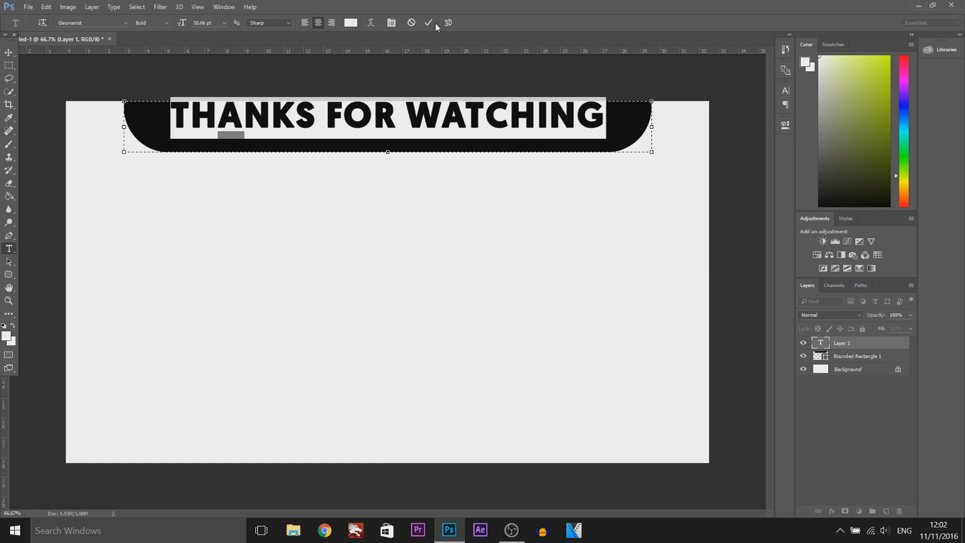
{"action": "left_click", "coordinate": [429, 23]}
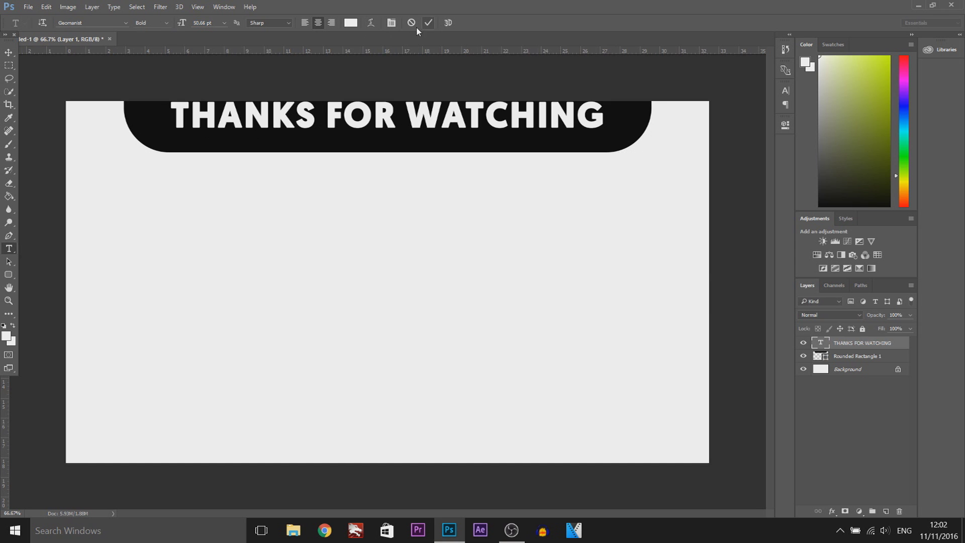
Step: Nudge the "THANKS FOR WATCHING" text down until it sits vertically centred in the black banner
{"action": "key", "text": "v"}
{"action": "key", "text": "Down"}
{"action": "key", "text": "Down"}
{"action": "key", "text": "Down"}
{"action": "key", "text": "Down"}
{"action": "key", "text": "Down"}
{"action": "key", "text": "Down"}
{"action": "key", "text": "Down"}
{"action": "key", "text": "Down"}
{"action": "key", "text": "Down"}
{"action": "key", "text": "Down"}
{"action": "key", "text": "Down"}
{"action": "key", "text": "Down"}
{"action": "key", "text": "Down"}
{"action": "key", "text": "Down"}
{"action": "key", "text": "Down"}
{"action": "key", "text": "Down"}
{"action": "key", "text": "Down"}
{"action": "key", "text": "Down"}
{"action": "key", "text": "Down"}
{"action": "key", "text": "Down"}
{"action": "key", "text": "Down"}
{"action": "key", "text": "Down"}
{"action": "key", "text": "Down"}
{"action": "key", "text": "Down"}
{"action": "key", "text": "Down"}
{"action": "key", "text": "Down"}
{"action": "key", "text": "Down"}
{"action": "key", "text": "Down"}
{"action": "key", "text": "Down"}
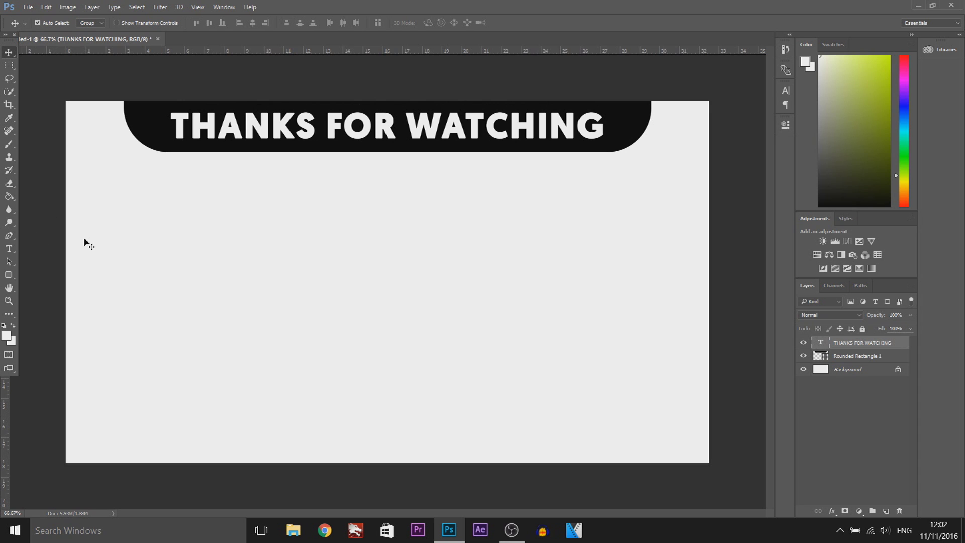
Step: Draw a rectangle about 710 by 394 px on the left half below the banner, with no fill and a black stroke
{"action": "left_click", "coordinate": [9, 275]}
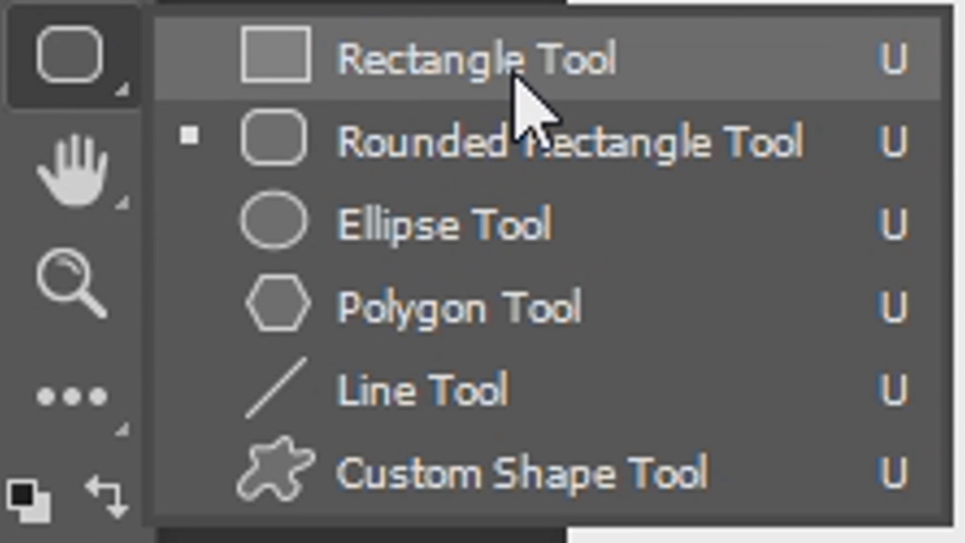
{"action": "left_click", "coordinate": [513, 75]}
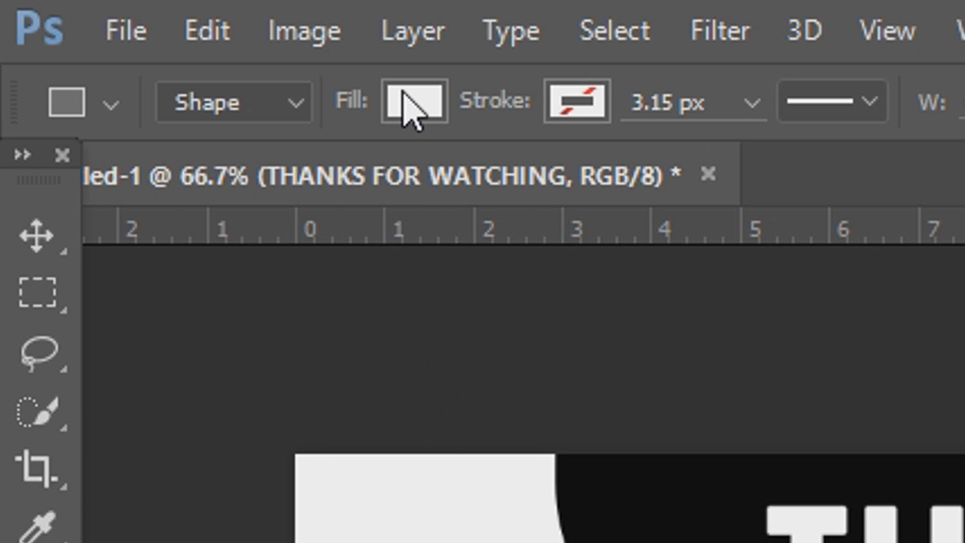
{"action": "left_click", "coordinate": [423, 109]}
{"action": "left_click", "coordinate": [221, 191]}
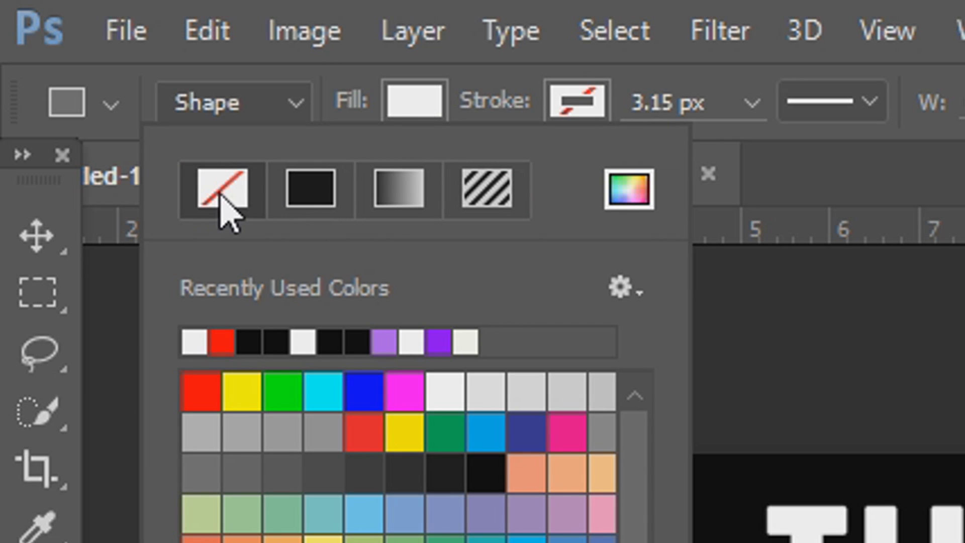
{"action": "left_click", "coordinate": [581, 98]}
{"action": "left_click", "coordinate": [432, 343]}
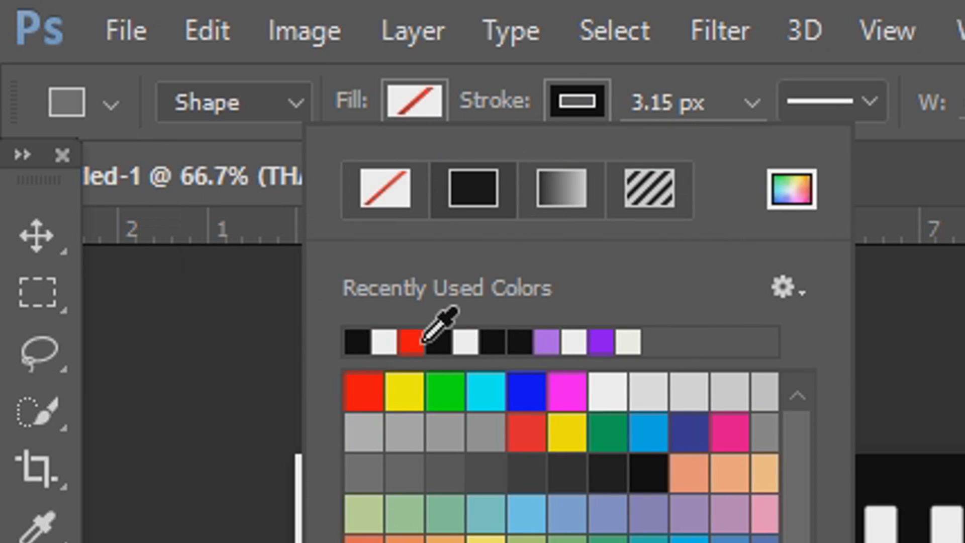
{"action": "key", "text": "Return"}
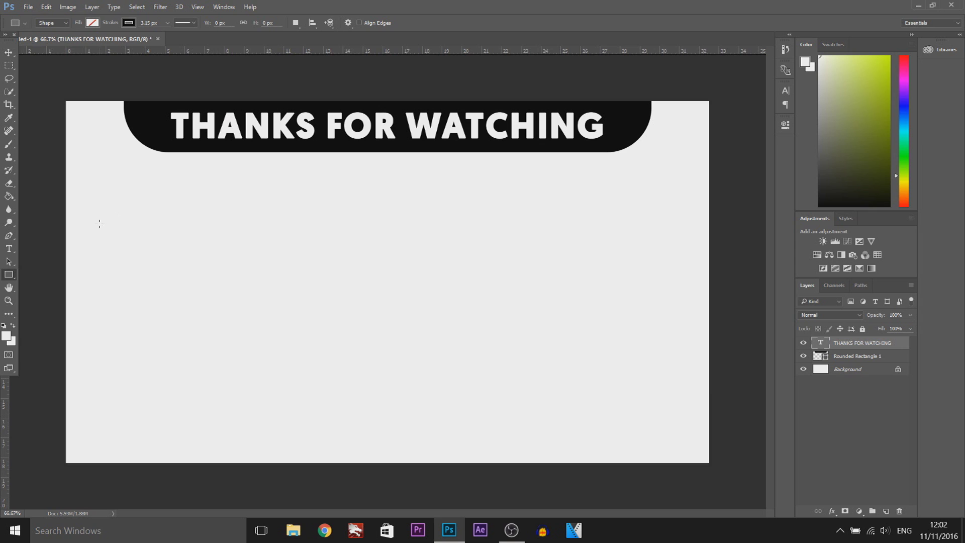
{"action": "left_click_drag", "start_coordinate": [93, 216], "coordinate": [331, 347]}
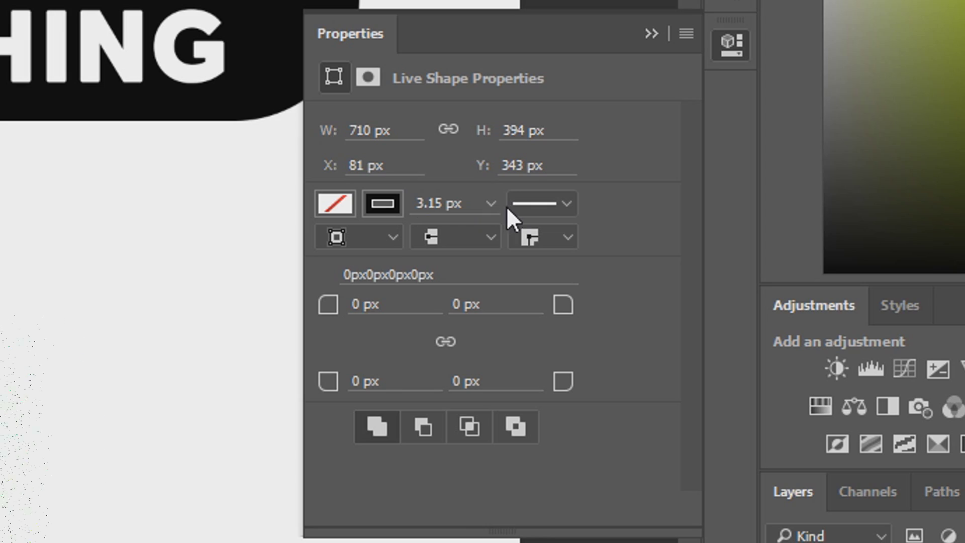
Step: Set the rectangle's stroke width to 9.61 px
{"action": "left_click", "coordinate": [493, 204]}
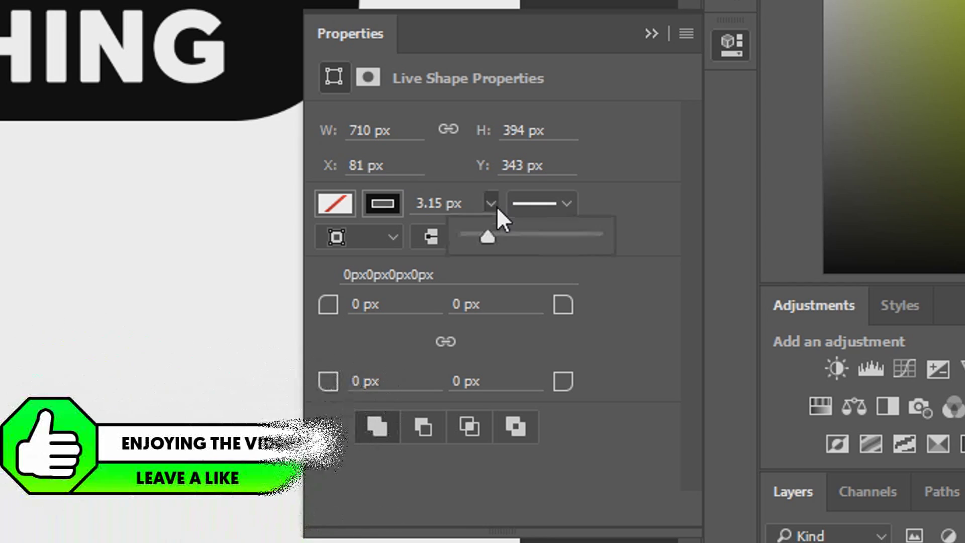
{"action": "left_click_drag", "start_coordinate": [491, 235], "coordinate": [503, 236]}
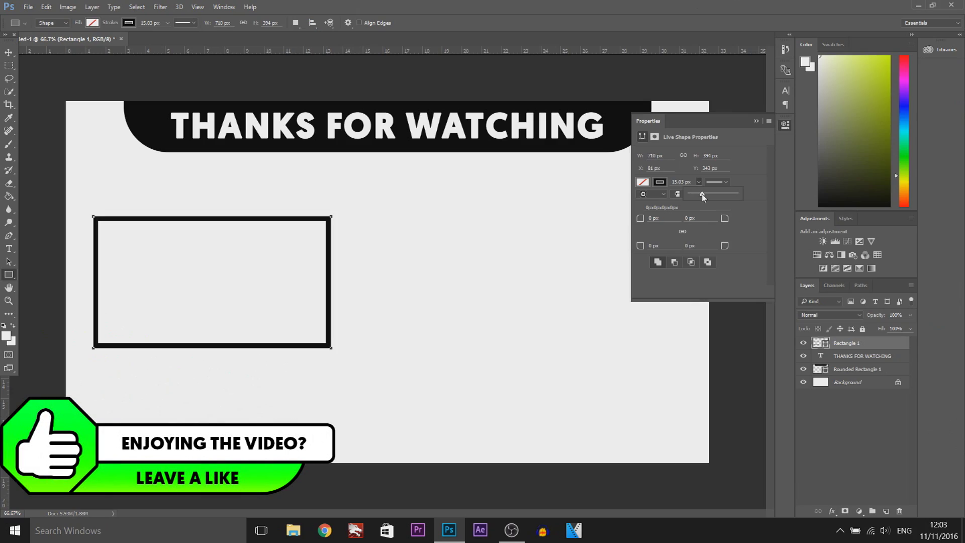
{"action": "left_click_drag", "start_coordinate": [701, 197], "coordinate": [700, 197]}
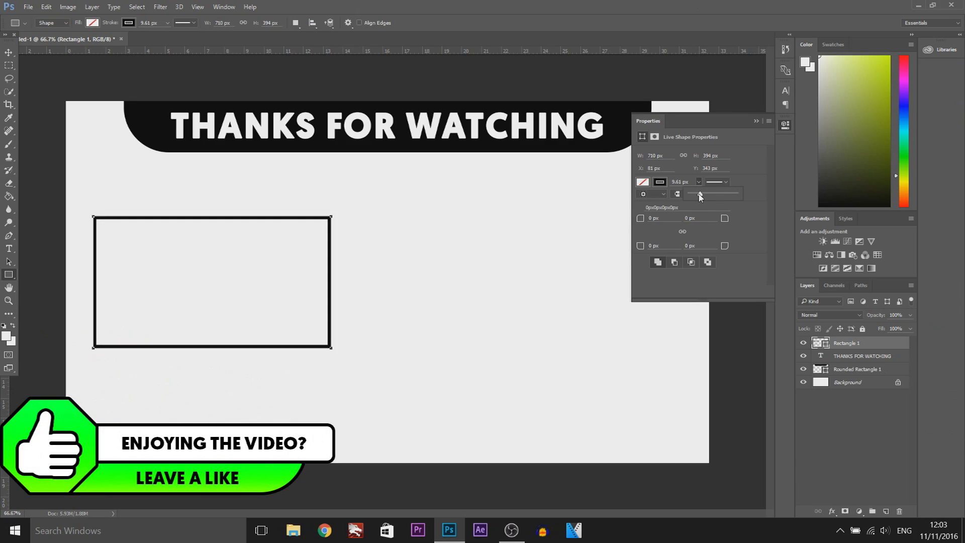
{"action": "left_click", "coordinate": [756, 122]}
Step: Position the rectangular frame on the left half of the canvas and place a duplicate level with it on the right half
{"action": "left_click", "coordinate": [8, 54]}
{"action": "left_click_drag", "start_coordinate": [206, 267], "coordinate": [264, 267]}
{"action": "left_click_drag", "start_coordinate": [8, 425], "coordinate": [391, 391]}
{"action": "left_click_drag", "start_coordinate": [345, 290], "coordinate": [314, 291]}
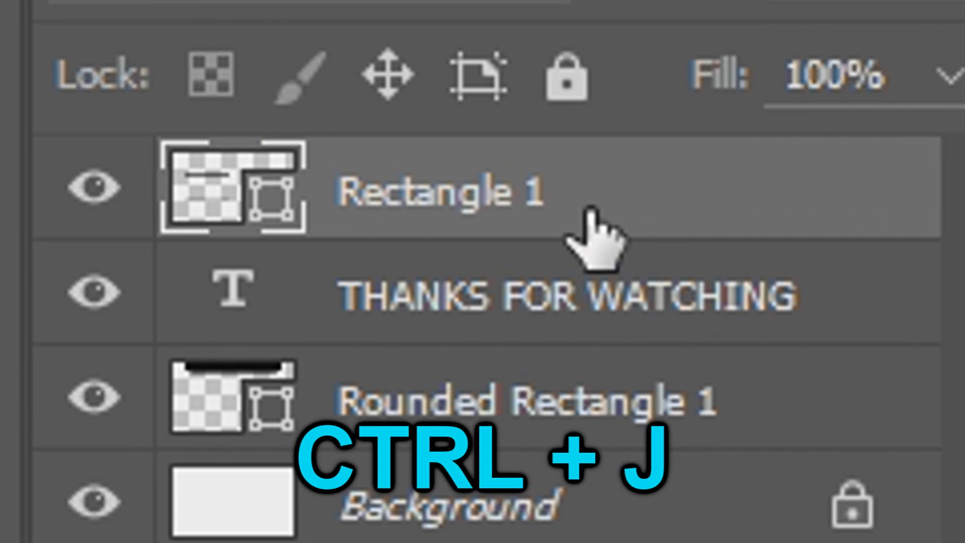
{"action": "key", "text": "ctrl+j"}
{"action": "left_click_drag", "start_coordinate": [210, 269], "coordinate": [501, 272]}
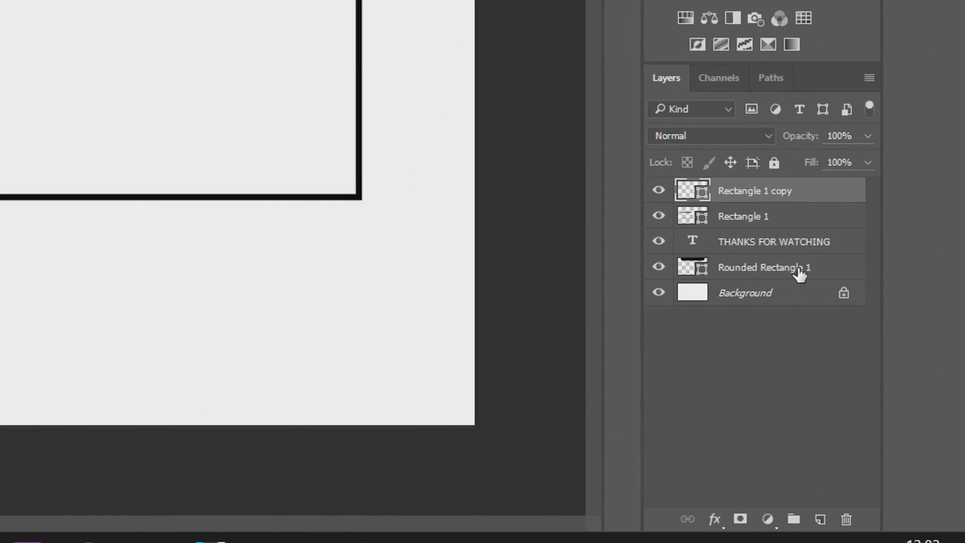
Step: Group the "THANKS FOR WATCHING" text layer with the rounded rectangle layer
{"action": "left_click", "coordinate": [869, 383]}
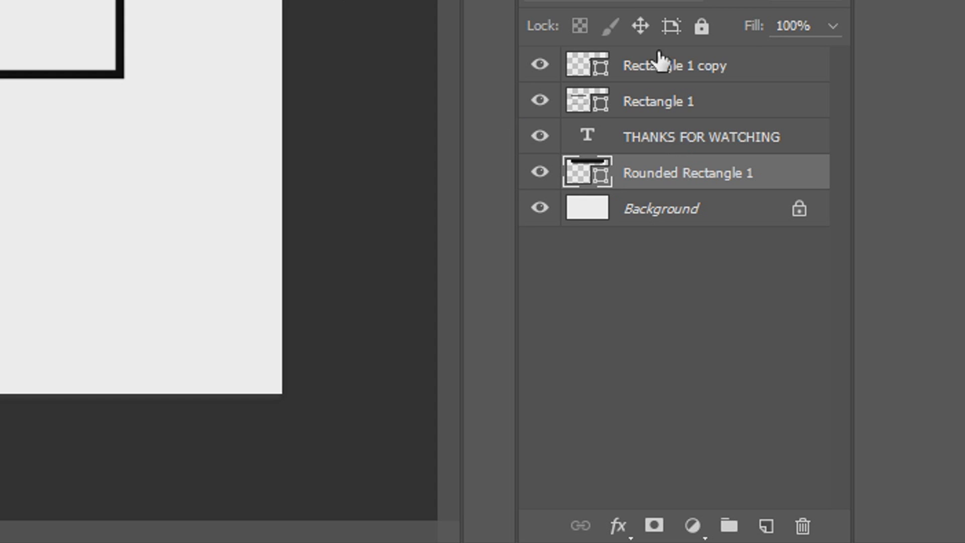
{"action": "left_click", "coordinate": [715, 147], "text": "ctrl"}
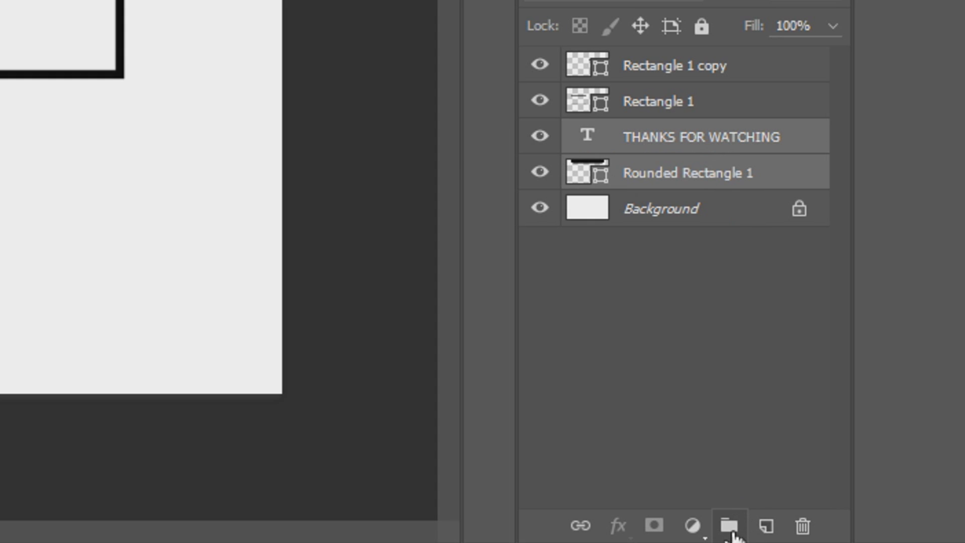
{"action": "left_click", "coordinate": [732, 532]}
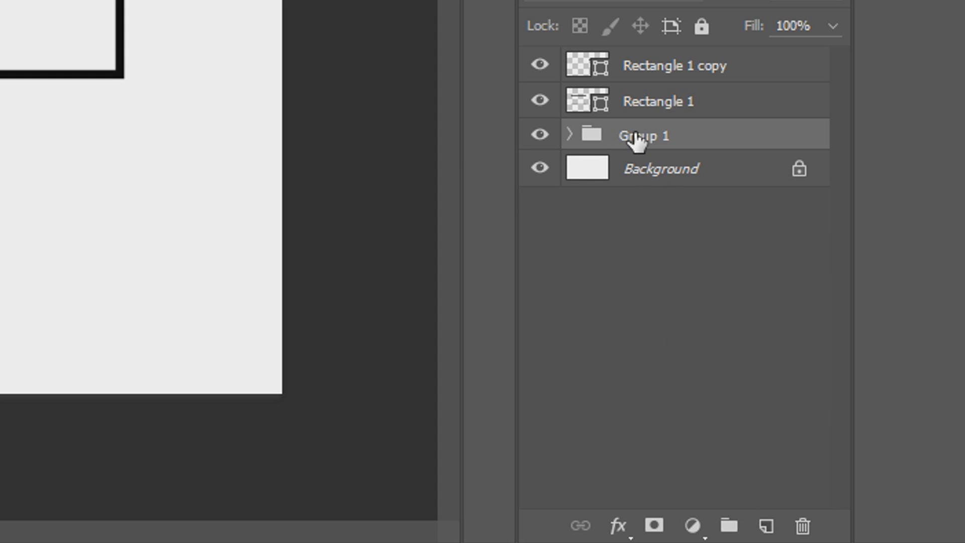
Step: Rename the banner's layer group as "Thanks for watching" and check the layers it contains
{"action": "double_click", "coordinate": [654, 137]}
{"action": "type", "text": "Thanks for watching"}
{"action": "key", "text": "Return"}
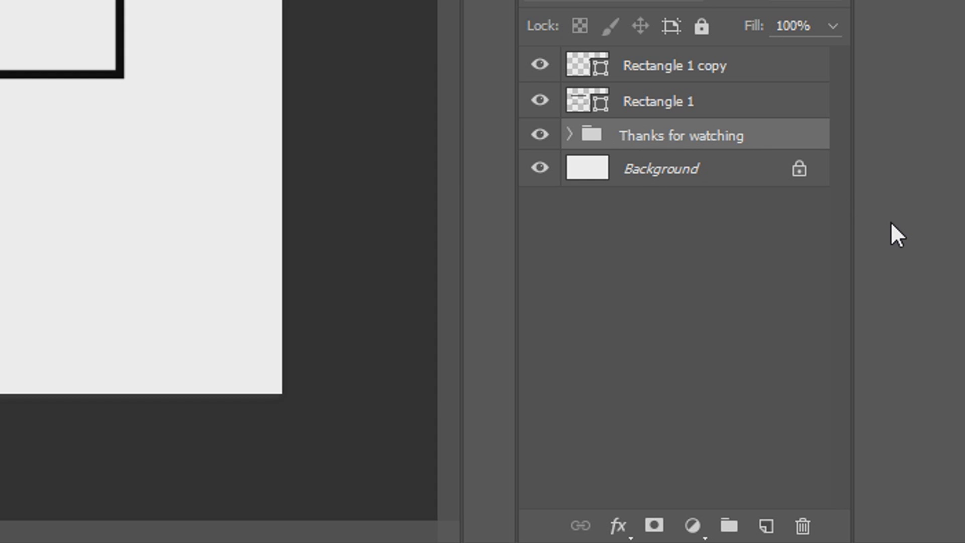
{"action": "left_click", "coordinate": [572, 136]}
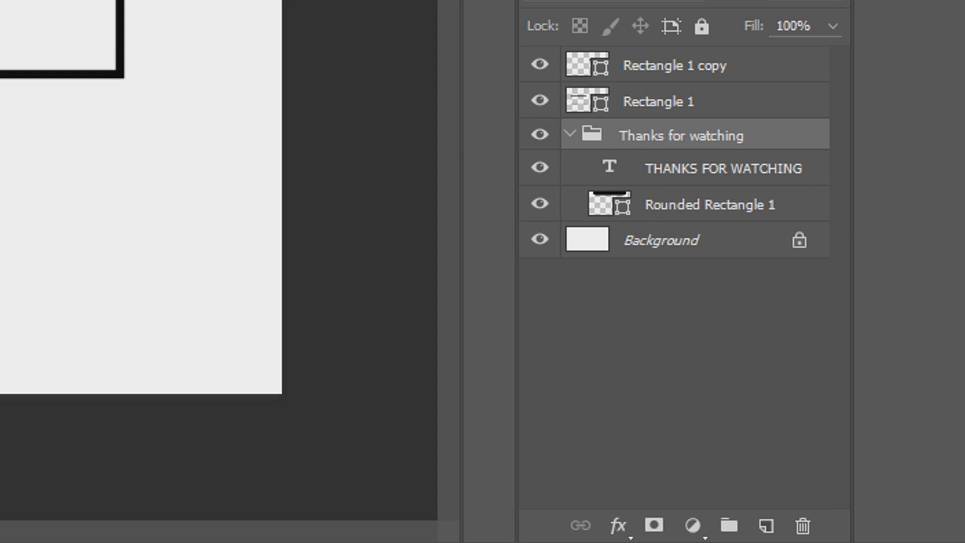
{"action": "left_click", "coordinate": [569, 135]}
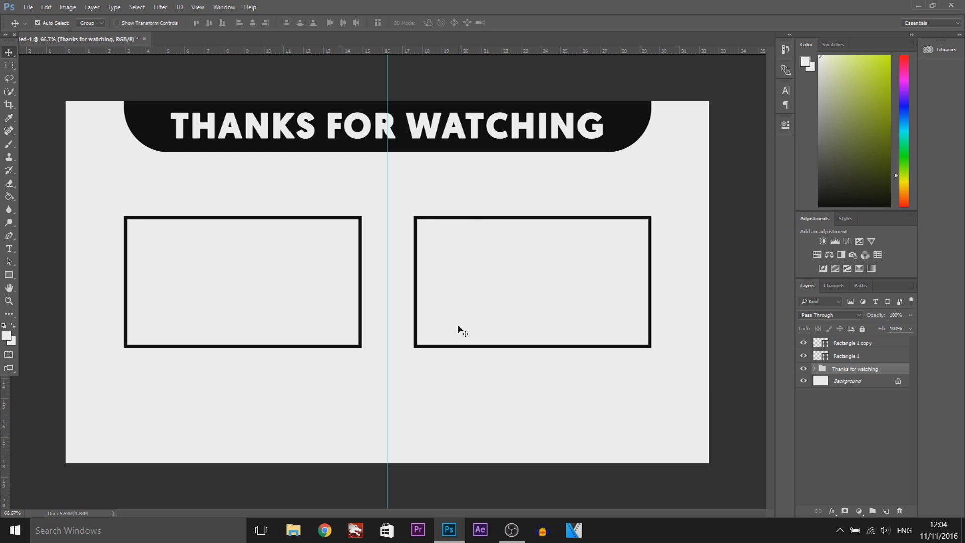
Step: Draw a rounded rectangle about 434 by 89 px beneath the left frame on a new layer, with a black fill and no stroke
{"action": "left_click", "coordinate": [858, 344]}
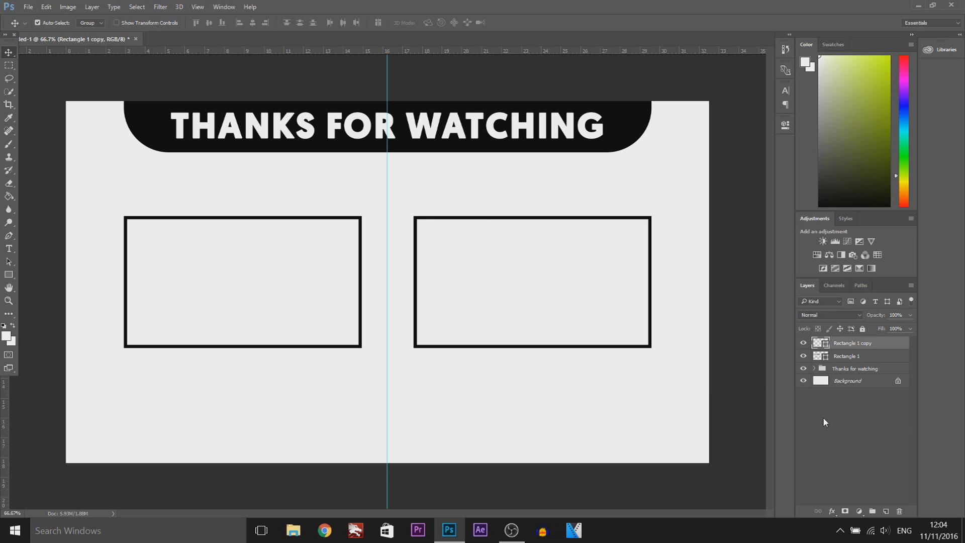
{"action": "left_click", "coordinate": [887, 511]}
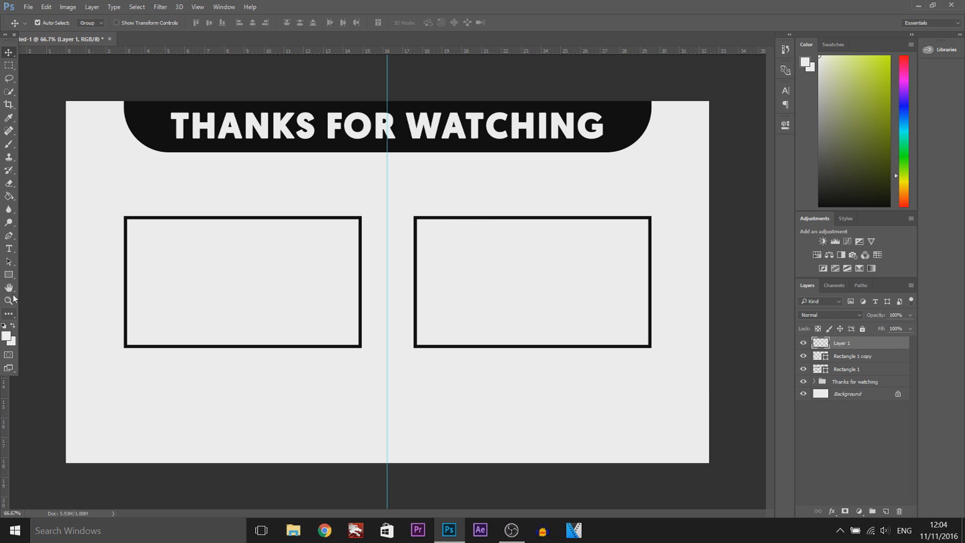
{"action": "left_click_drag", "start_coordinate": [9, 275], "coordinate": [44, 275]}
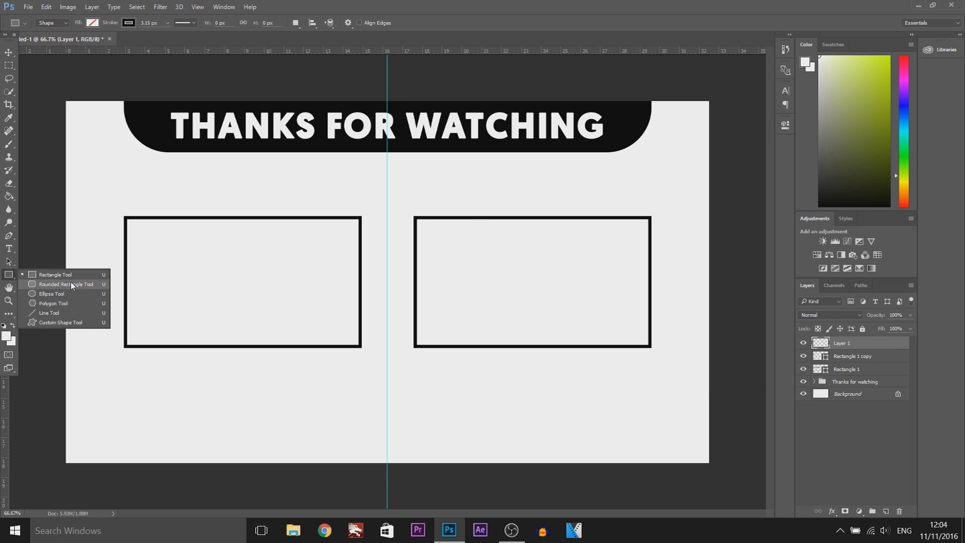
{"action": "left_click", "coordinate": [73, 284]}
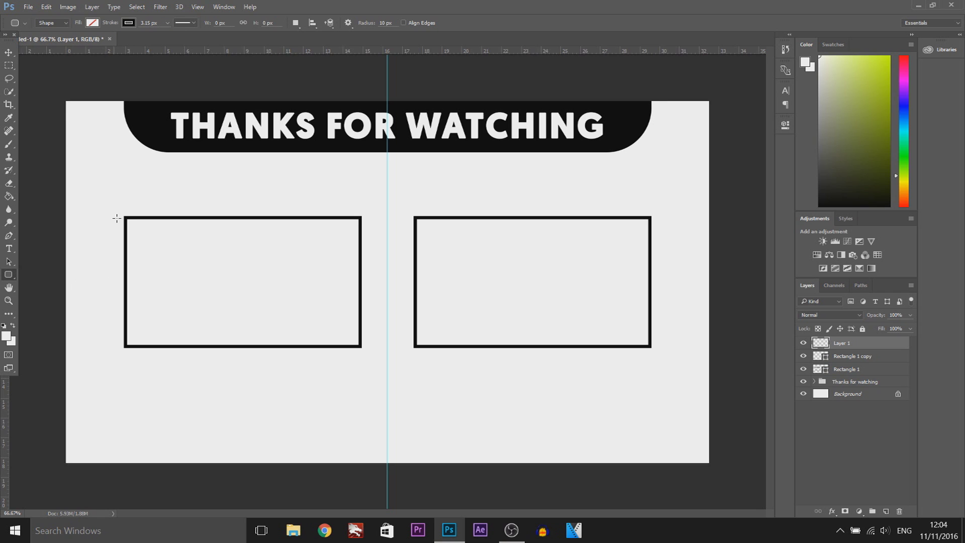
{"action": "left_click", "coordinate": [93, 25]}
{"action": "left_click", "coordinate": [65, 46]}
{"action": "left_click_drag", "start_coordinate": [122, 353], "coordinate": [268, 382]}
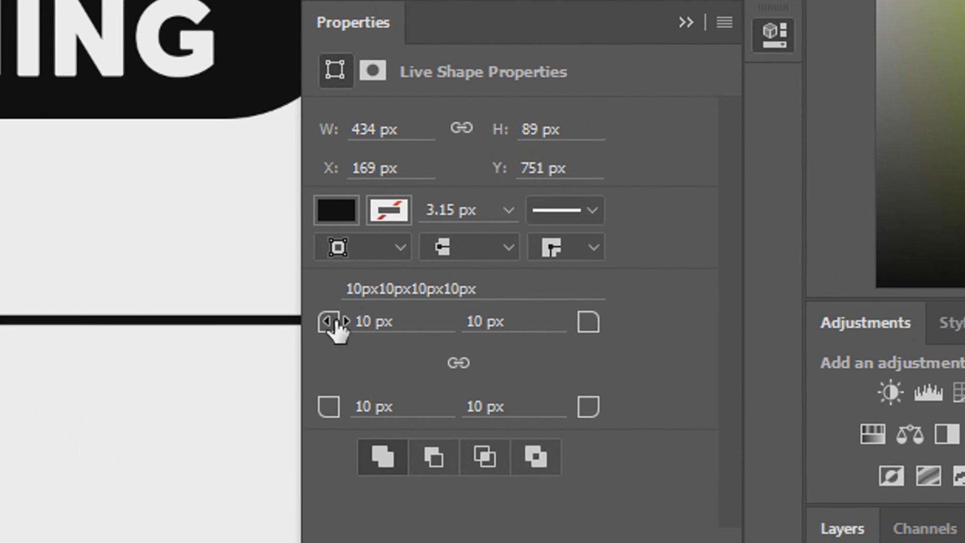
Step: Set the new shape's top-left, top-right and bottom-left corner radii to 0 px and strongly round its bottom-right corner
{"action": "left_click_drag", "start_coordinate": [480, 274], "coordinate": [455, 275]}
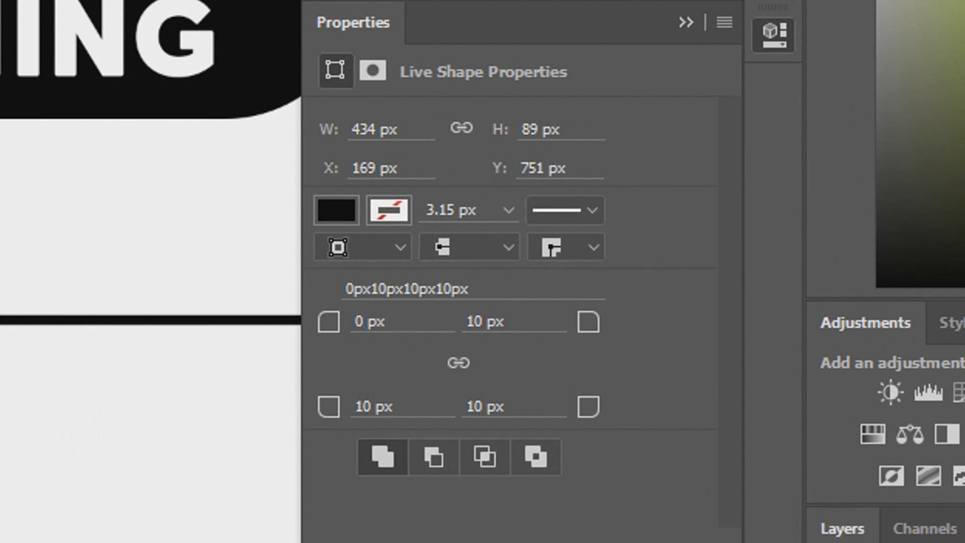
{"action": "left_click_drag", "start_coordinate": [584, 323], "coordinate": [528, 496]}
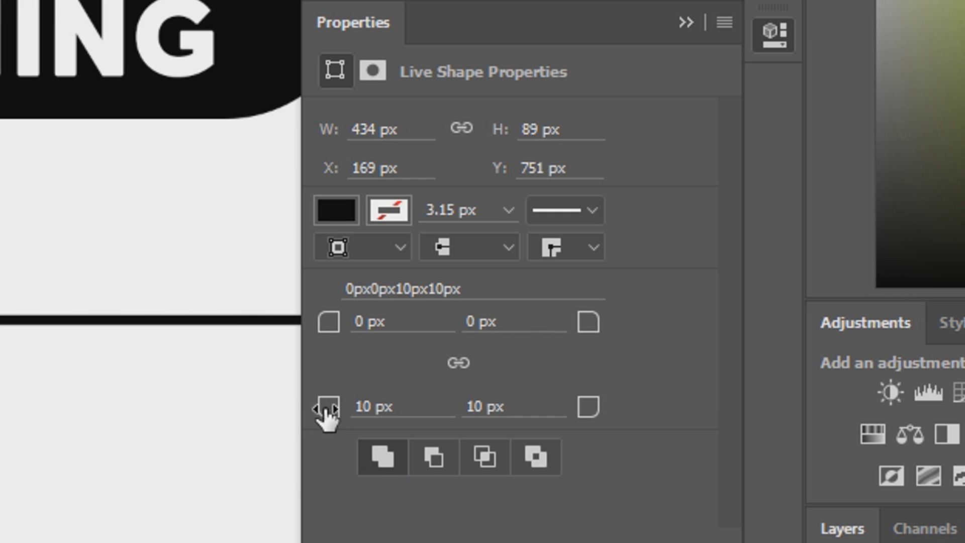
{"action": "left_click_drag", "start_coordinate": [326, 415], "coordinate": [178, 410]}
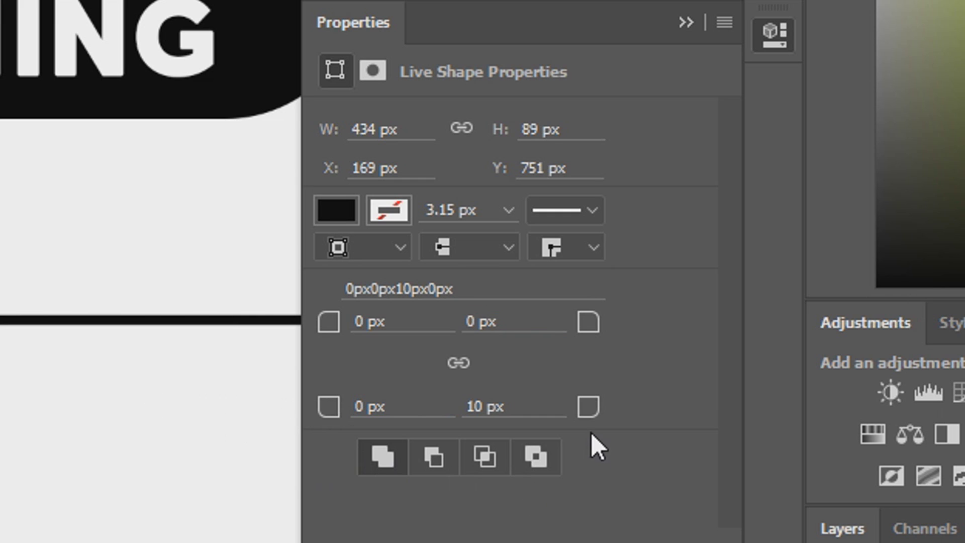
{"action": "left_click_drag", "start_coordinate": [583, 414], "coordinate": [694, 417]}
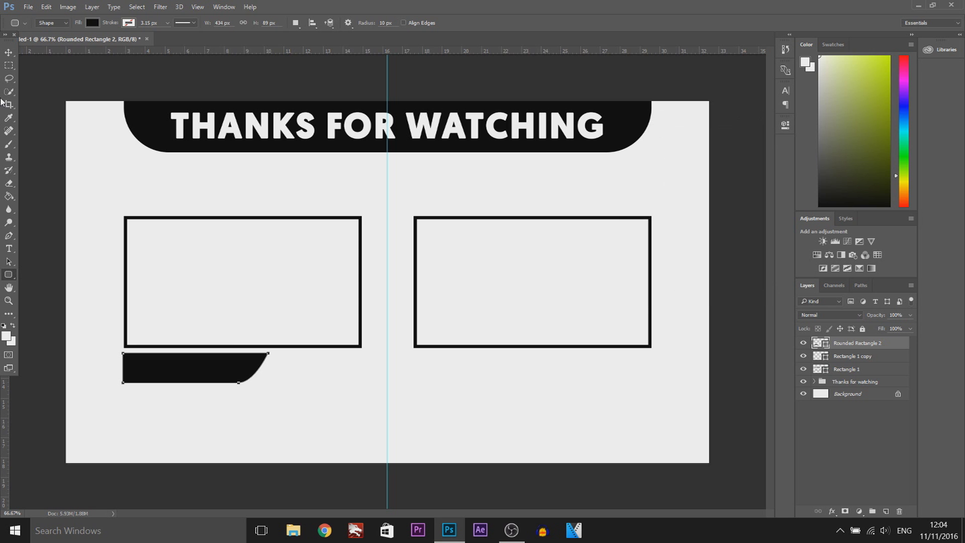
Step: Attach the black tab flush to the left frame's lower-left corner and reduce its height
{"action": "left_click_drag", "start_coordinate": [150, 368], "coordinate": [152, 363]}
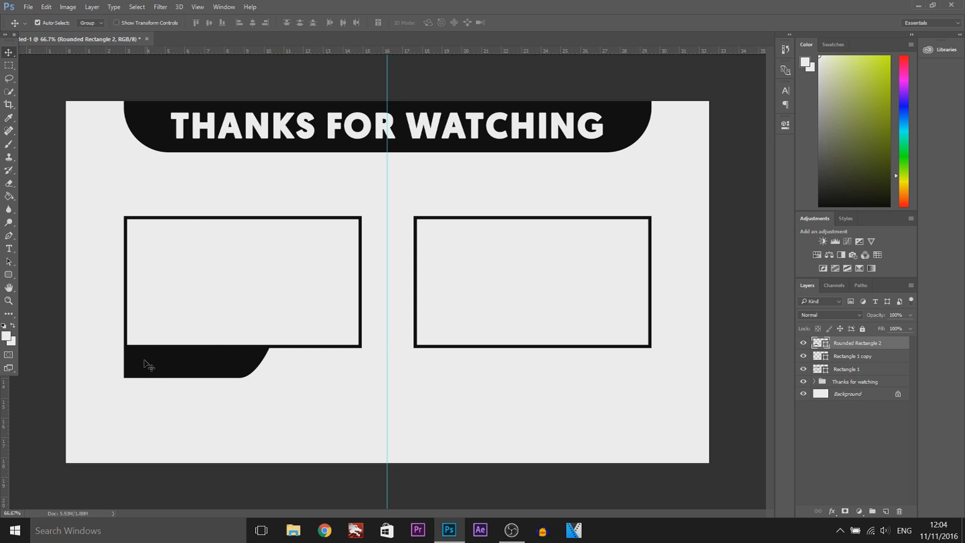
{"action": "scroll", "coordinate": [85, 383], "scroll_direction": "up", "scroll_amount": 6}
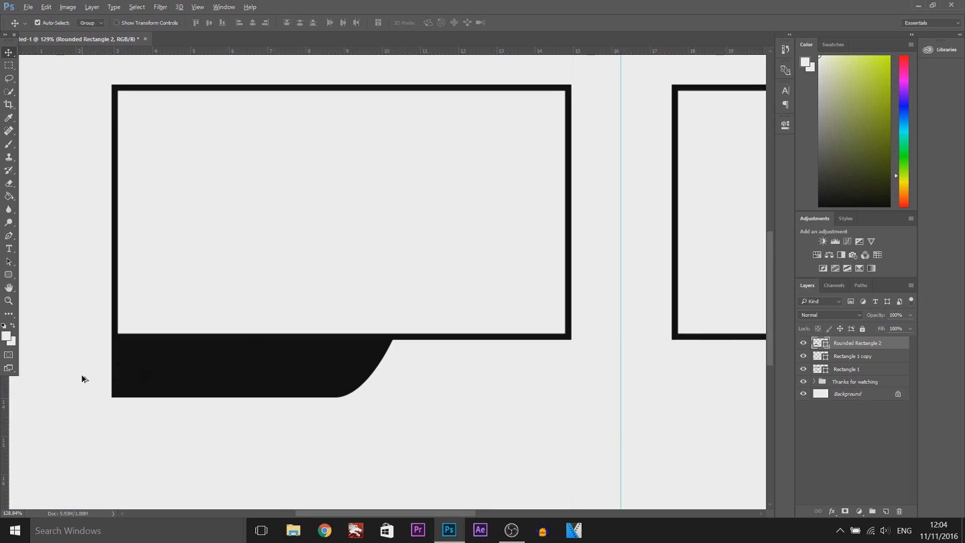
{"action": "key", "text": "ctrl+t"}
{"action": "left_click_drag", "start_coordinate": [334, 410], "coordinate": [336, 374]}
{"action": "key", "text": "Return"}
{"action": "key", "text": "ctrl+0"}
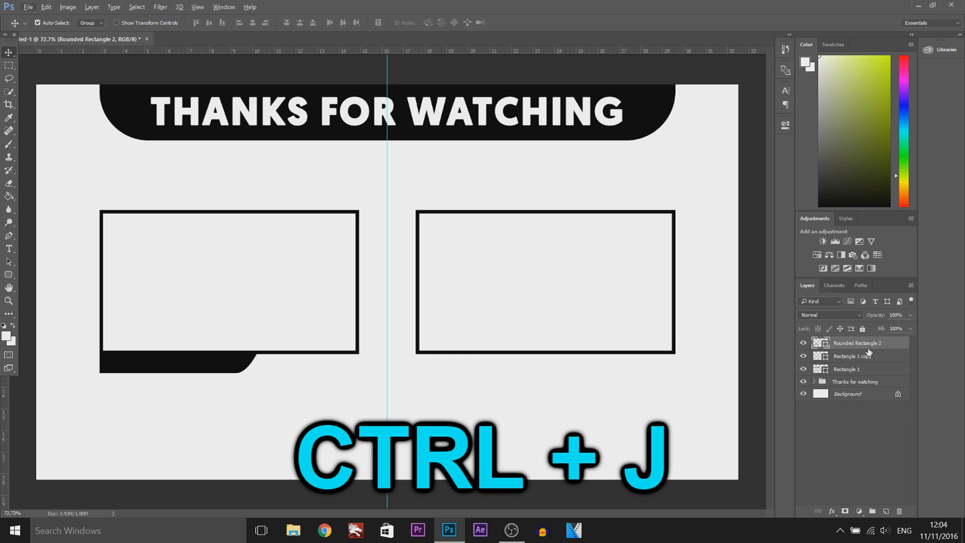
Step: Duplicate the black tab, mirror the copy horizontally and align it with the right frame's lower-right corner
{"action": "key", "text": "ctrl+j"}
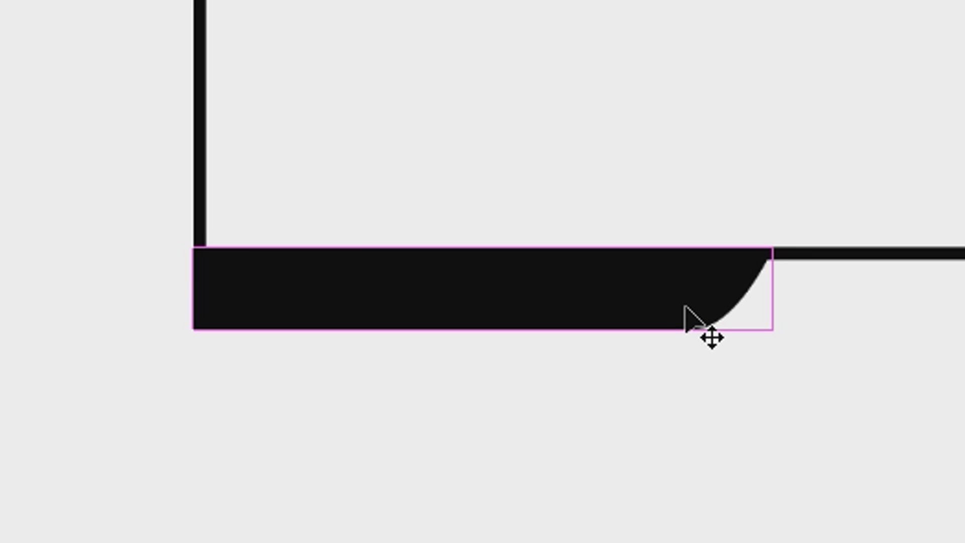
{"action": "key", "text": "ctrl+t"}
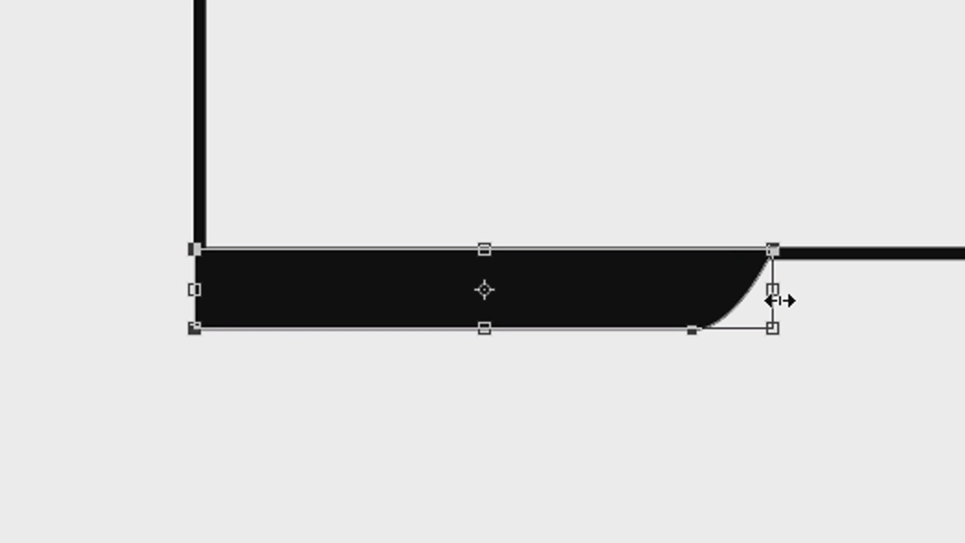
{"action": "left_click_drag", "start_coordinate": [779, 298], "coordinate": [195, 297]}
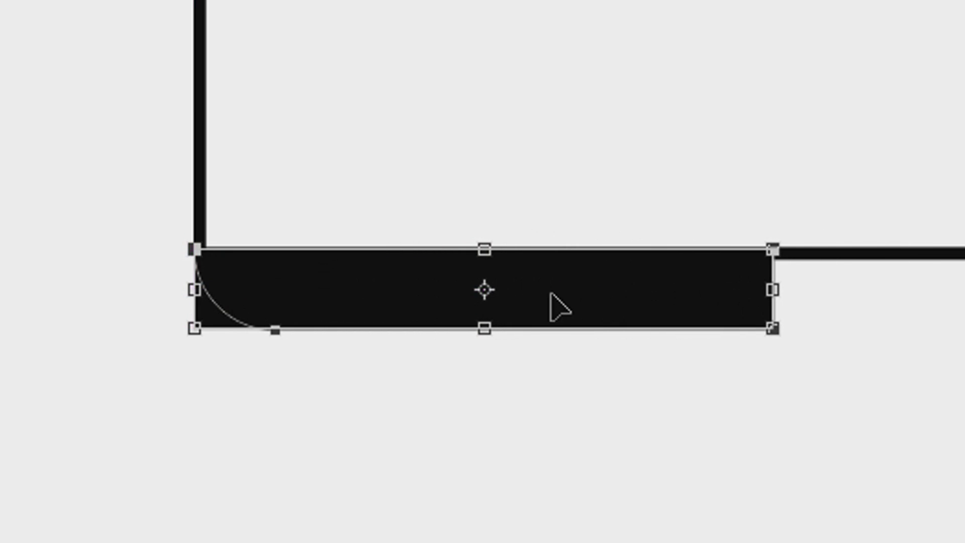
{"action": "left_click_drag", "start_coordinate": [571, 302], "coordinate": [964, 313]}
{"action": "left_click_drag", "start_coordinate": [395, 367], "coordinate": [618, 366]}
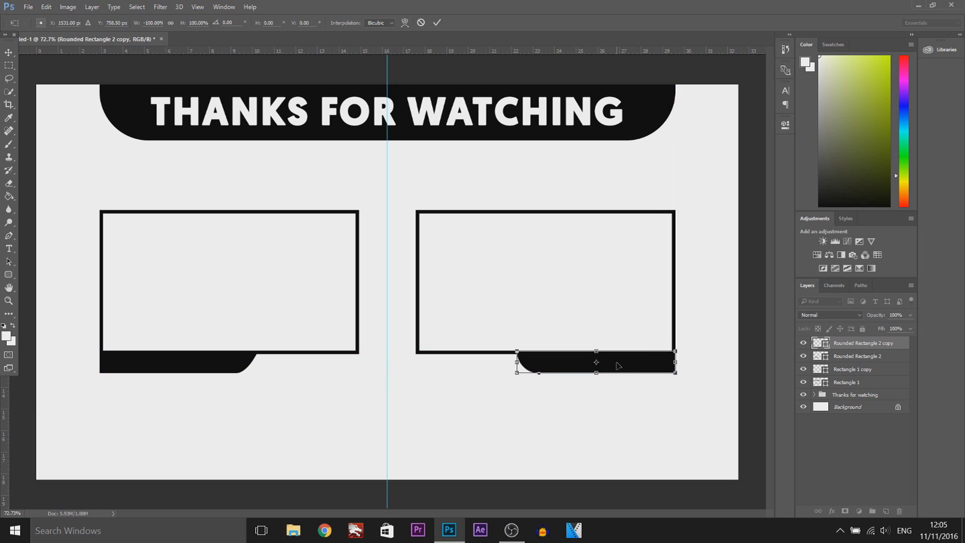
{"action": "key", "text": "Return"}
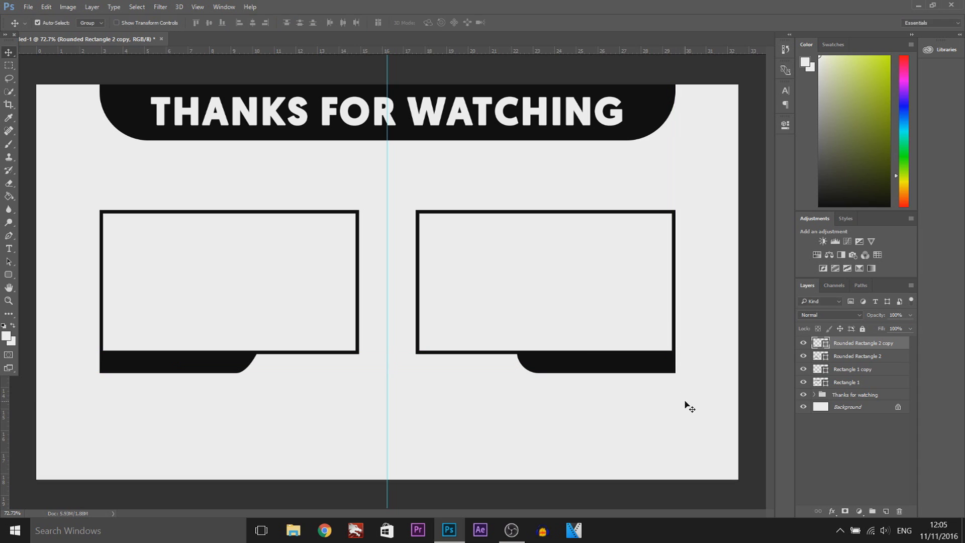
Step: Add the text "PREVIOUS VIDEO" on the left tab in white Geomanist Bold at 17.66 pt
{"action": "left_click", "coordinate": [888, 516]}
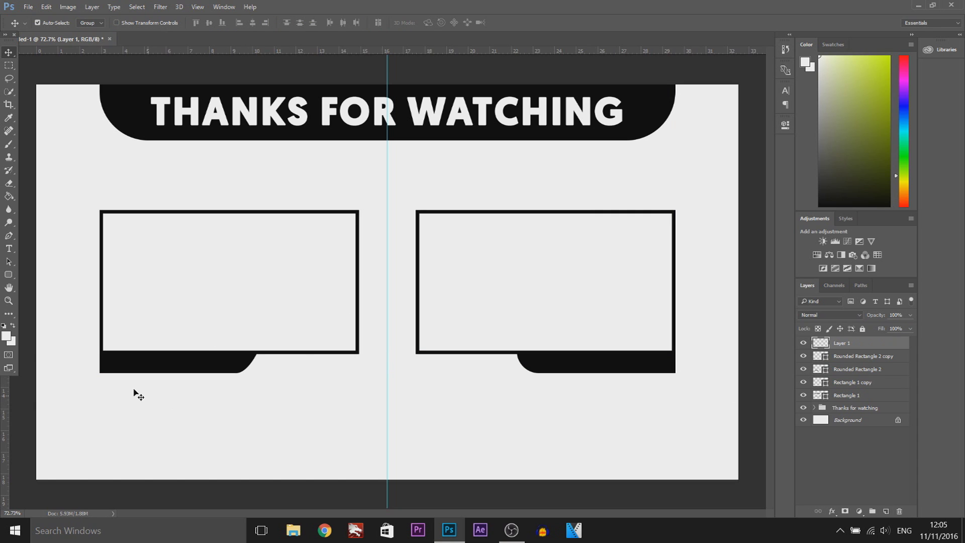
{"action": "scroll", "coordinate": [99, 384], "scroll_direction": "up", "scroll_amount": 3}
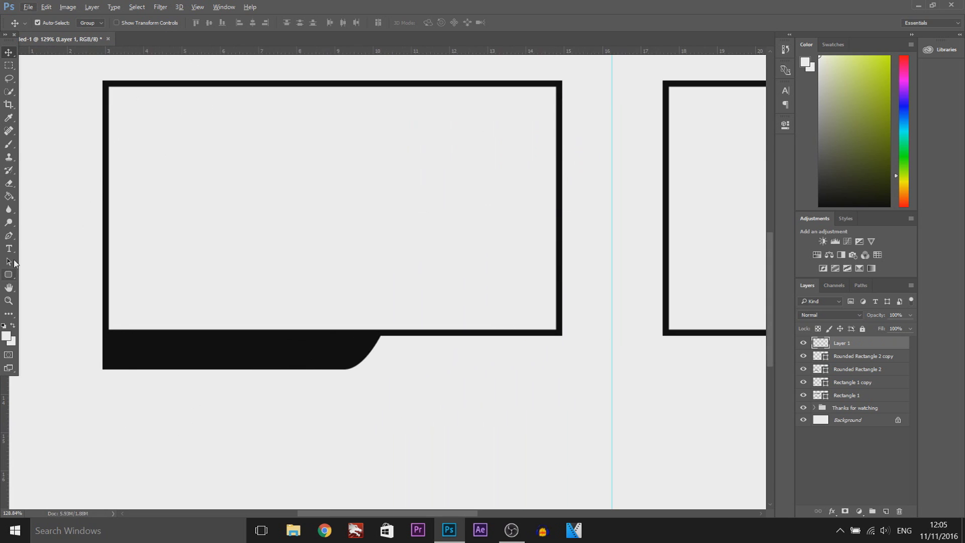
{"action": "key", "text": "t"}
{"action": "left_click_drag", "start_coordinate": [113, 335], "coordinate": [353, 369]}
{"action": "left_click_drag", "start_coordinate": [103, 353], "coordinate": [100, 353]}
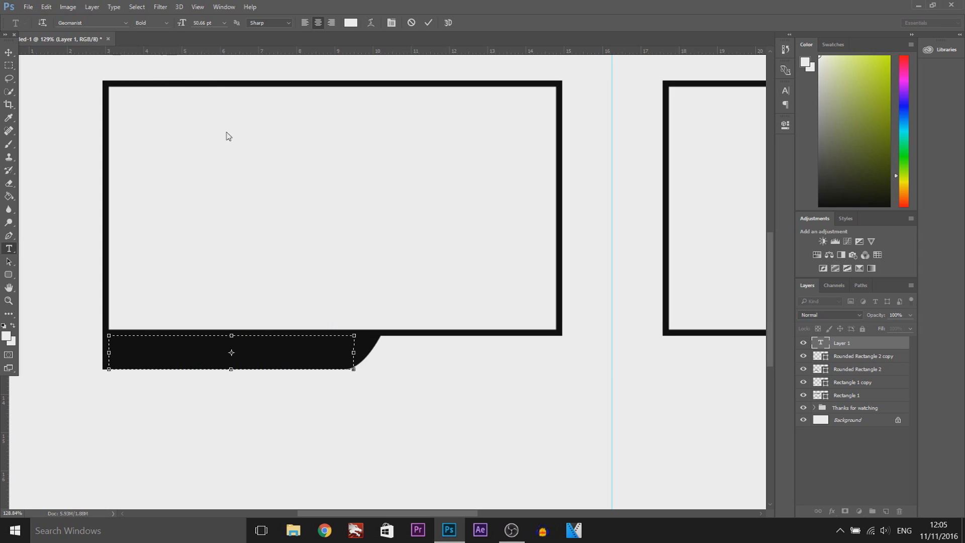
{"action": "left_click_drag", "start_coordinate": [183, 27], "coordinate": [167, 29]}
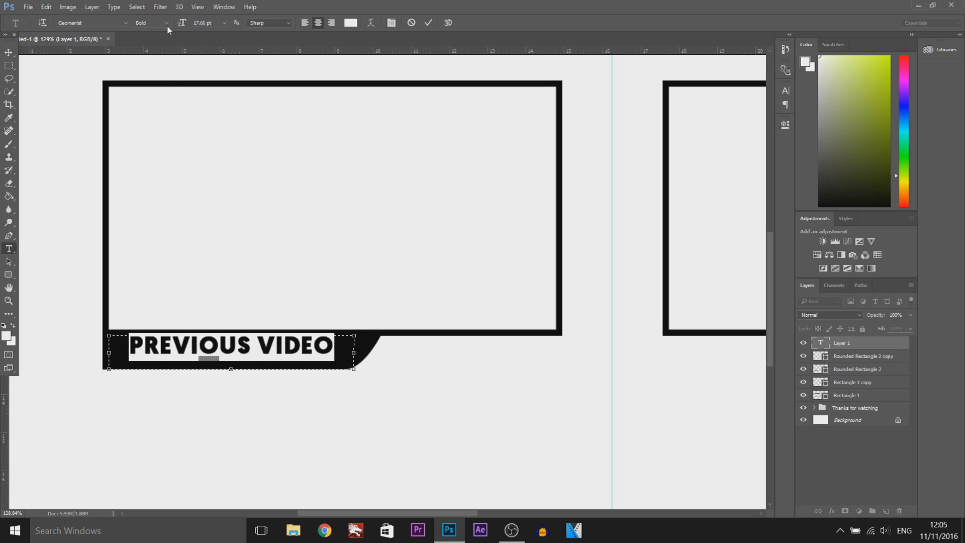
{"action": "left_click", "coordinate": [428, 22]}
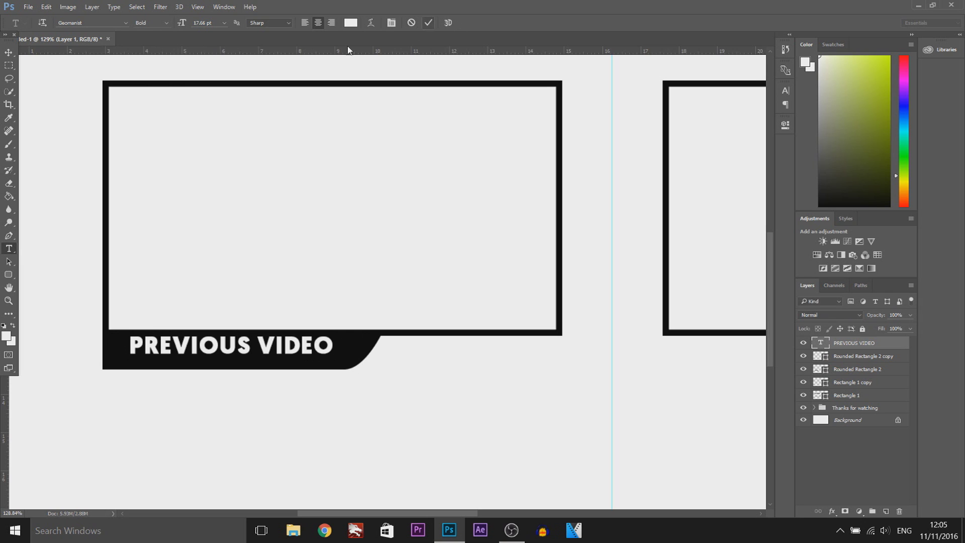
Step: Reposition the "PREVIOUS VIDEO" text slightly lower and further left so it sits centred in the left tab
{"action": "left_click", "coordinate": [10, 53]}
{"action": "left_click_drag", "start_coordinate": [209, 319], "coordinate": [237, 347]}
{"action": "key", "text": "ctrl+z"}
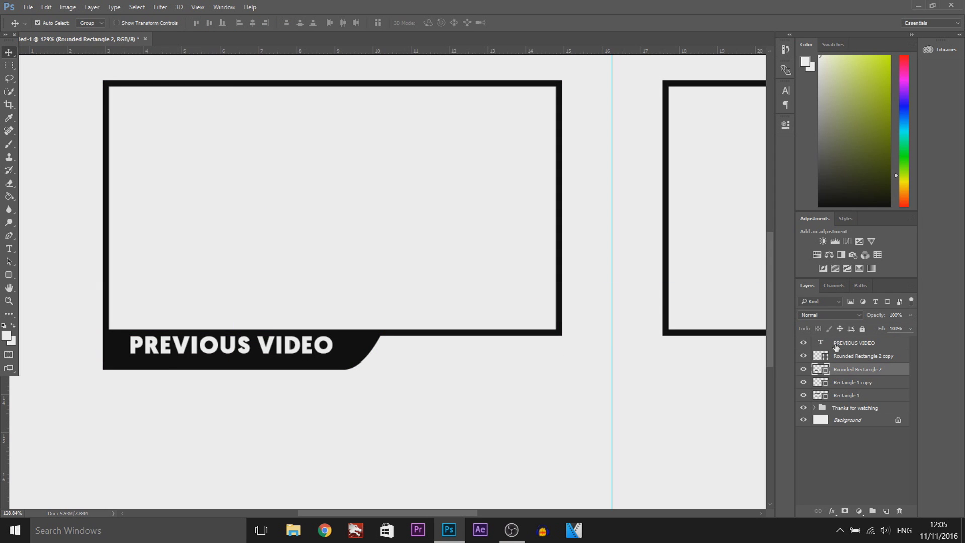
{"action": "left_click", "coordinate": [847, 346]}
{"action": "left_click_drag", "start_coordinate": [171, 346], "coordinate": [165, 351]}
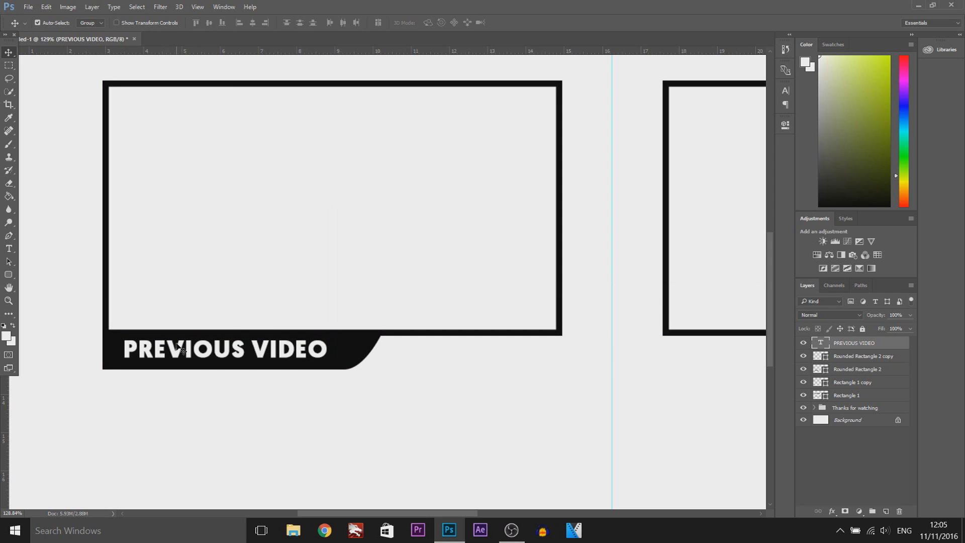
Step: Duplicate the "PREVIOUS VIDEO" text and place the copy level with it on the right tab
{"action": "key", "text": "ctrl+0"}
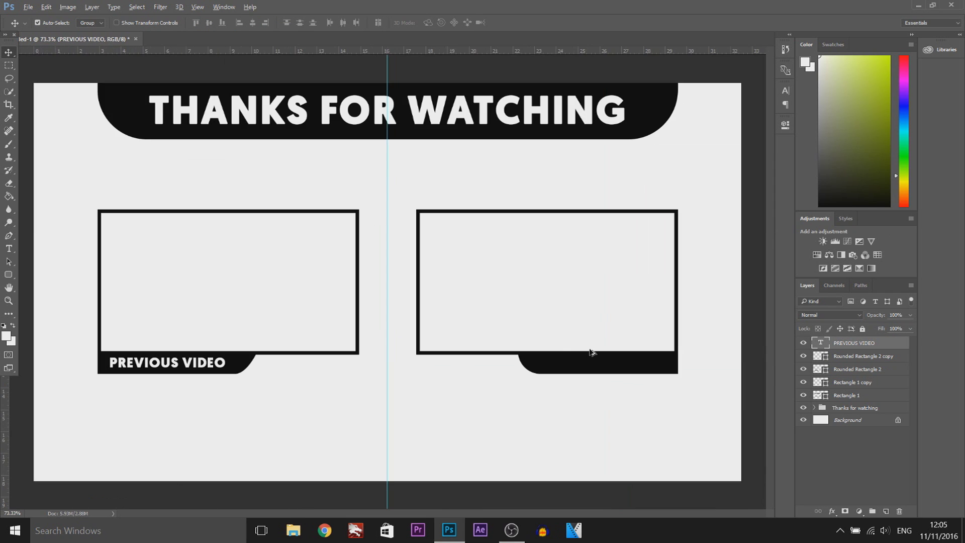
{"action": "key", "text": "ctrl+j"}
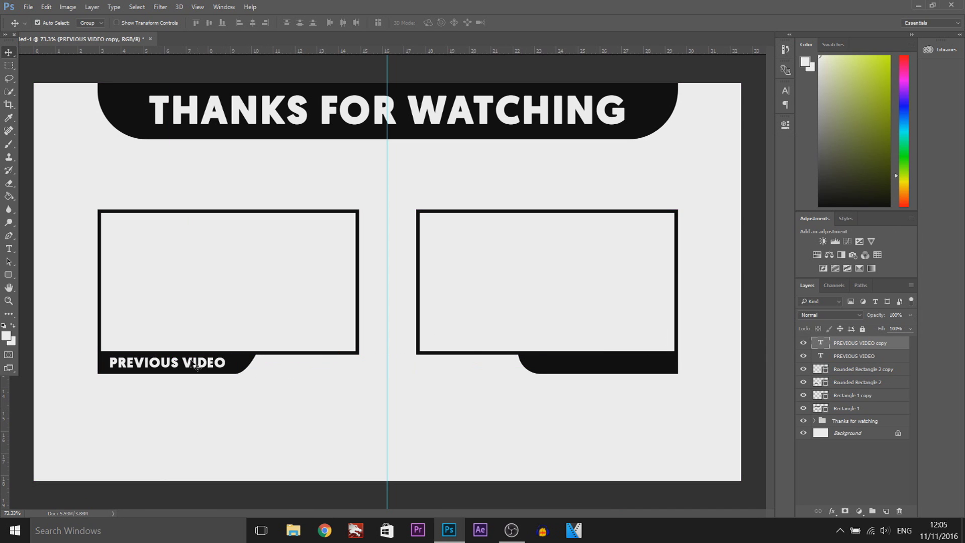
{"action": "left_click_drag", "start_coordinate": [175, 370], "coordinate": [612, 367]}
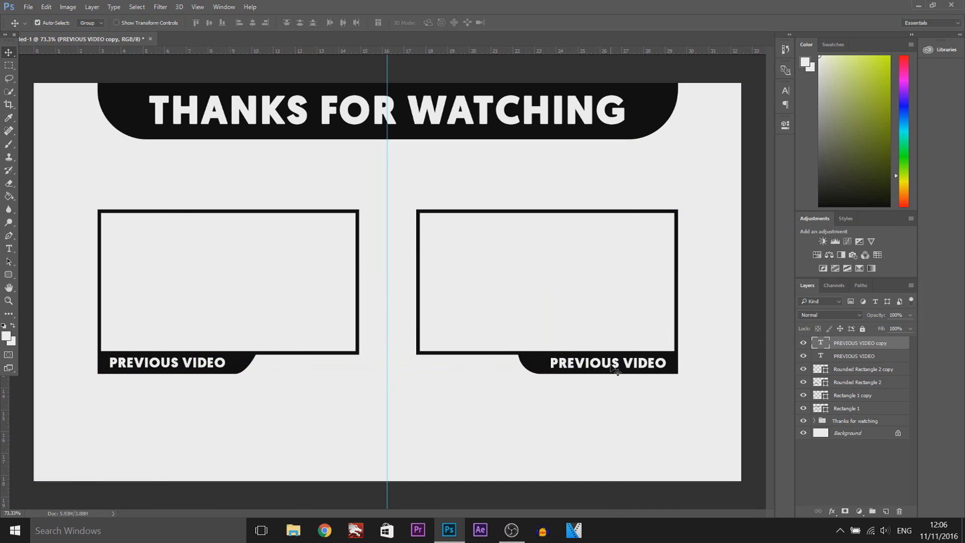
Step: Change the right tab's text to "RANDOM VIDEO"
{"action": "double_click", "coordinate": [822, 344]}
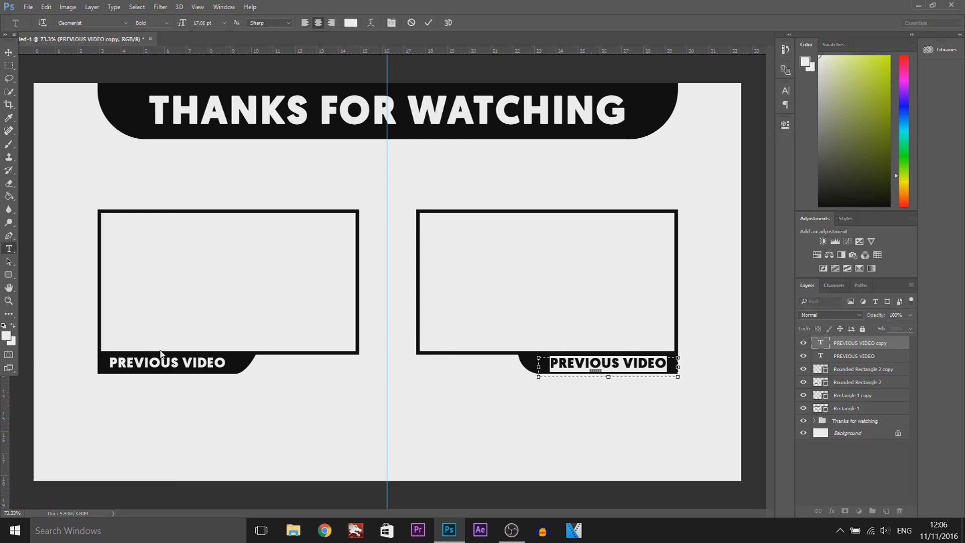
{"action": "left_click", "coordinate": [591, 362]}
{"action": "double_click", "coordinate": [590, 362]}
{"action": "left_click", "coordinate": [590, 363]}
{"action": "key", "text": "BackSpace"}
{"action": "key", "text": "BackSpace"}
{"action": "key", "text": "BackSpace"}
{"action": "key", "text": "BackSpace"}
{"action": "key", "text": "BackSpace"}
{"action": "key", "text": "Delete"}
{"action": "key", "text": "Delete"}
{"action": "key", "text": "Delete"}
{"action": "type", "text": "RANDOM"}
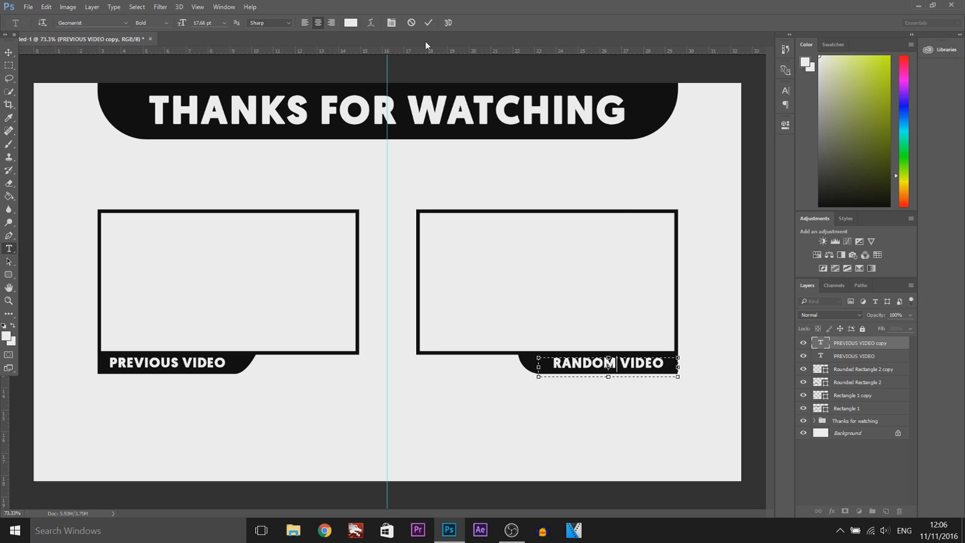
{"action": "left_click", "coordinate": [429, 23]}
Step: Group the two label text layers, both tab shapes and both rectangular frames into one layer group
{"action": "key", "text": "v"}
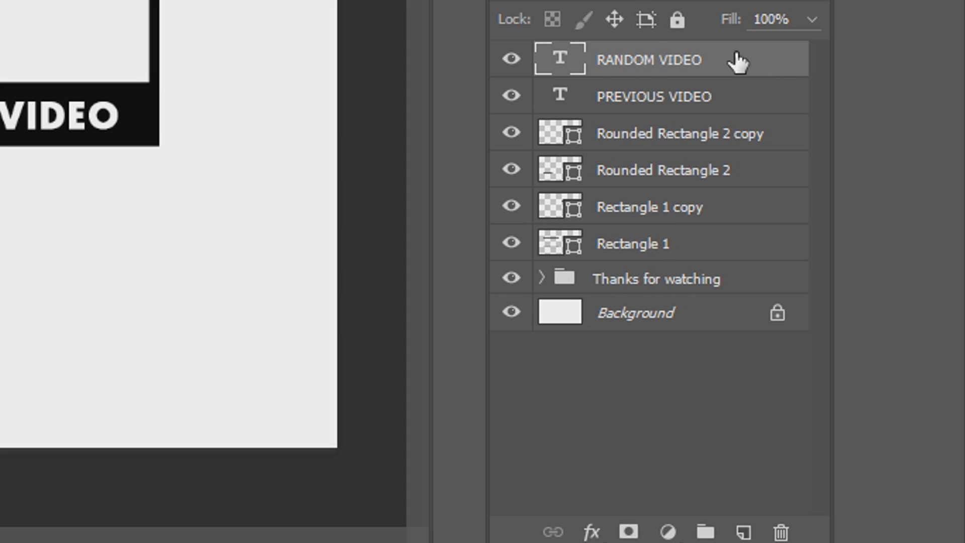
{"action": "left_click", "coordinate": [641, 254], "text": "shift"}
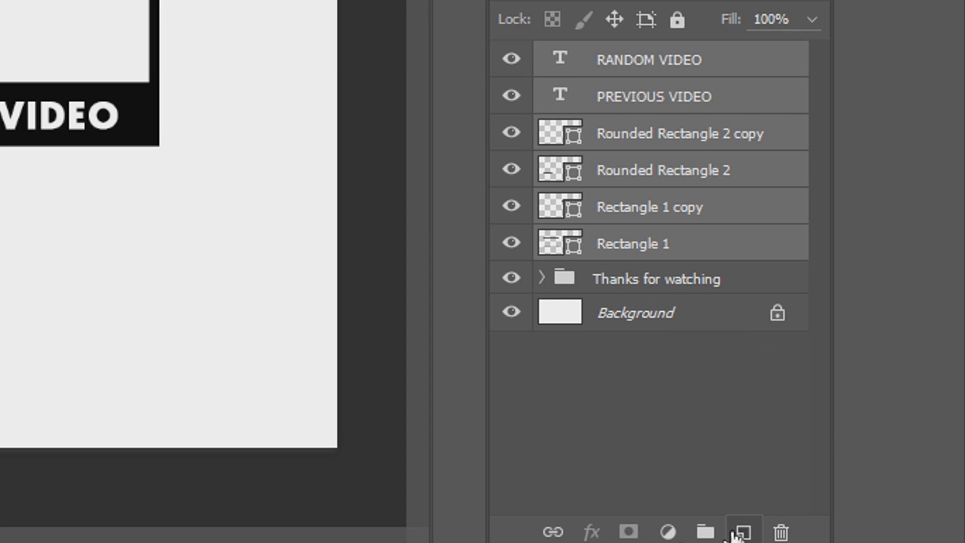
{"action": "left_click", "coordinate": [706, 534]}
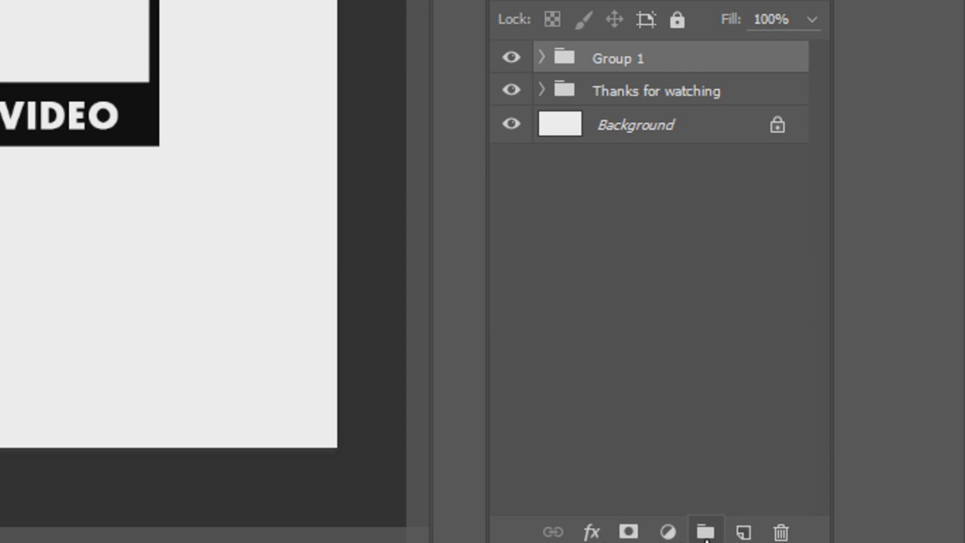
Step: Rename the new layer group containing the frames, tabs and labels as VIDEOS
{"action": "double_click", "coordinate": [614, 59]}
{"action": "type", "text": "VIDEOS"}
{"action": "key", "text": "Return"}
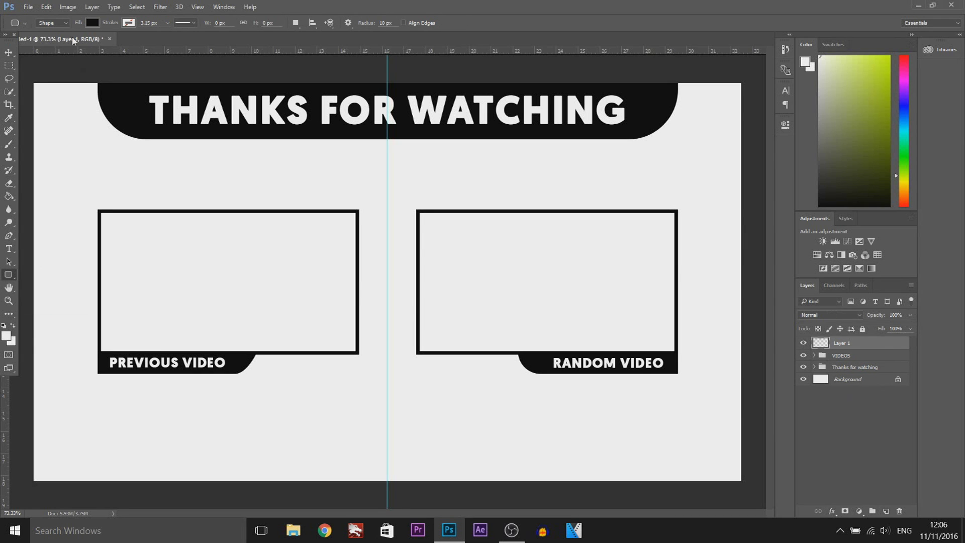
Step: Draw a wide black rounded rectangle along the canvas's lower edge and shift it so it runs off the bottom
{"action": "left_click_drag", "start_coordinate": [33, 427], "coordinate": [701, 481]}
{"action": "key", "text": "v"}
{"action": "left_click_drag", "start_coordinate": [355, 445], "coordinate": [372, 459]}
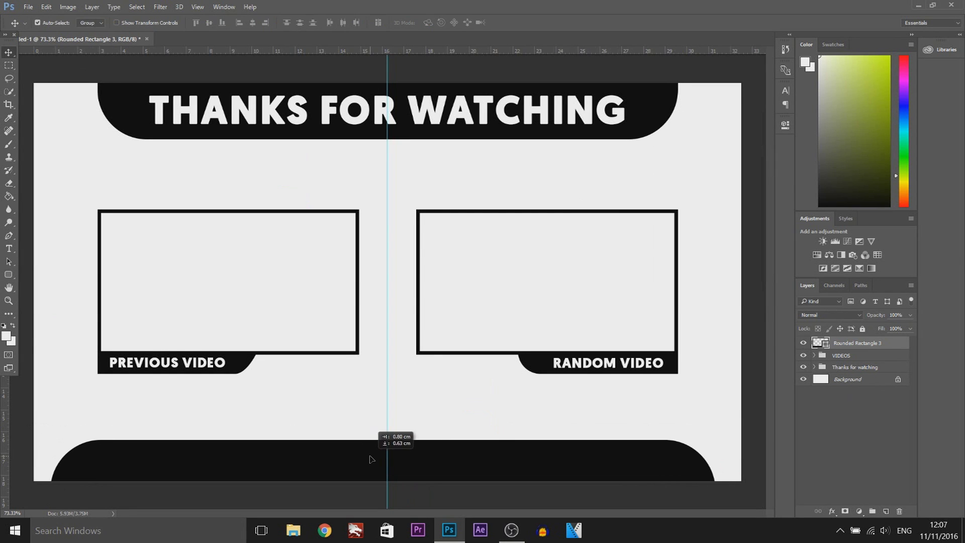
Step: Add the two-line text "UPLOAD SCHEDULE:" and "MONDAYS, TUESDAYS, WEDNESDAYS, THURSDAYS & FRIDAYS" on the bottom banner
{"action": "key", "text": "t"}
{"action": "left_click", "coordinate": [371, 459]}
{"action": "type", "text": "UPLOAD SCHEDULE:"}
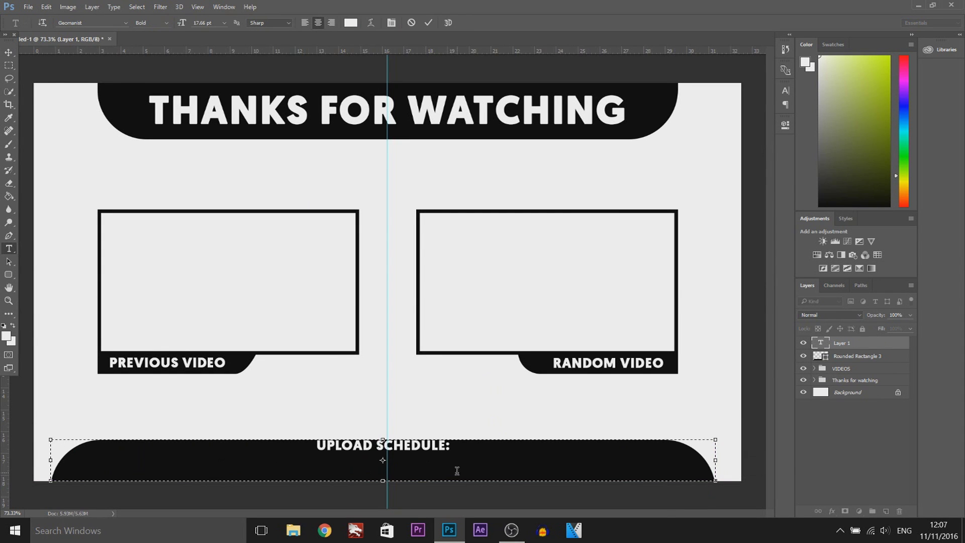
{"action": "key", "text": "Return"}
{"action": "type", "text": "MONDAYS, TUESDAYS, WEDNESDAYS, THURSDAYS & FRIDAYS"}
{"action": "key", "text": "ctrl+Return"}
{"action": "key", "text": "v"}
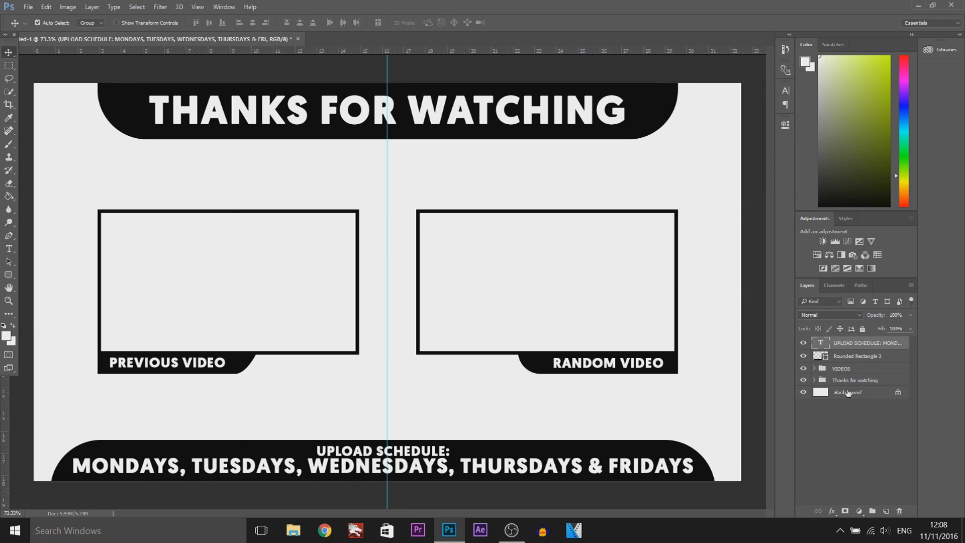
Step: Group the schedule text with its rounded rectangle and name the group "Upload schedule"
{"action": "left_click", "coordinate": [855, 356], "text": "shift"}
{"action": "key", "text": "ctrl+g"}
{"action": "double_click", "coordinate": [851, 343]}
{"action": "type", "text": "Upload schedule"}
{"action": "key", "text": "Return"}
Step: Draw a smaller black rounded rectangle and position it beneath the THANKS FOR WATCHING banner as a social media tab
{"action": "key", "text": "u"}
{"action": "left_click_drag", "start_coordinate": [152, 139], "coordinate": [355, 182]}
{"action": "left_click_drag", "start_coordinate": [640, 251], "coordinate": [649, 252]}
{"action": "key", "text": "v"}
{"action": "left_click_drag", "start_coordinate": [252, 161], "coordinate": [350, 146]}
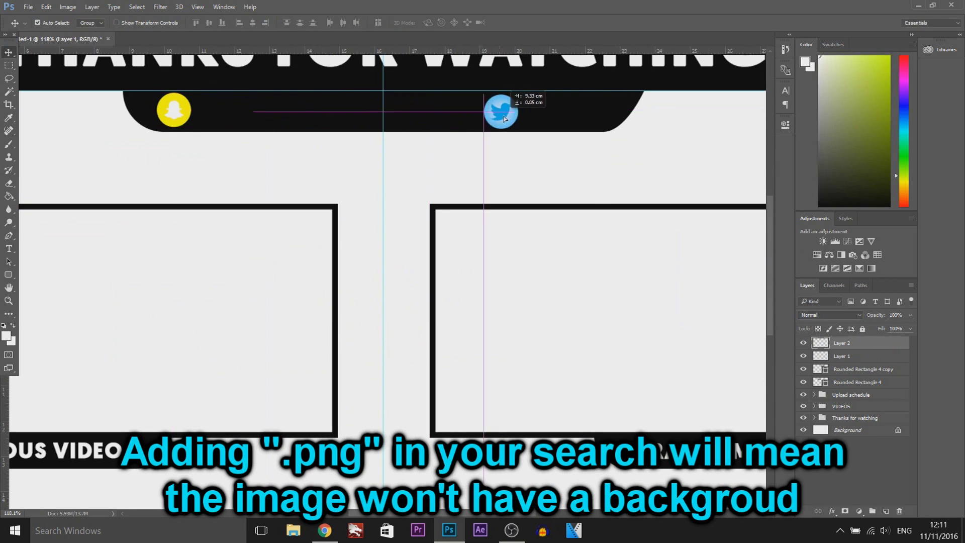
Step: Move the Twitter icon to the right end of the social media tab and position the text beside the Snapchat icon
{"action": "left_click_drag", "start_coordinate": [500, 108], "coordinate": [577, 109]}
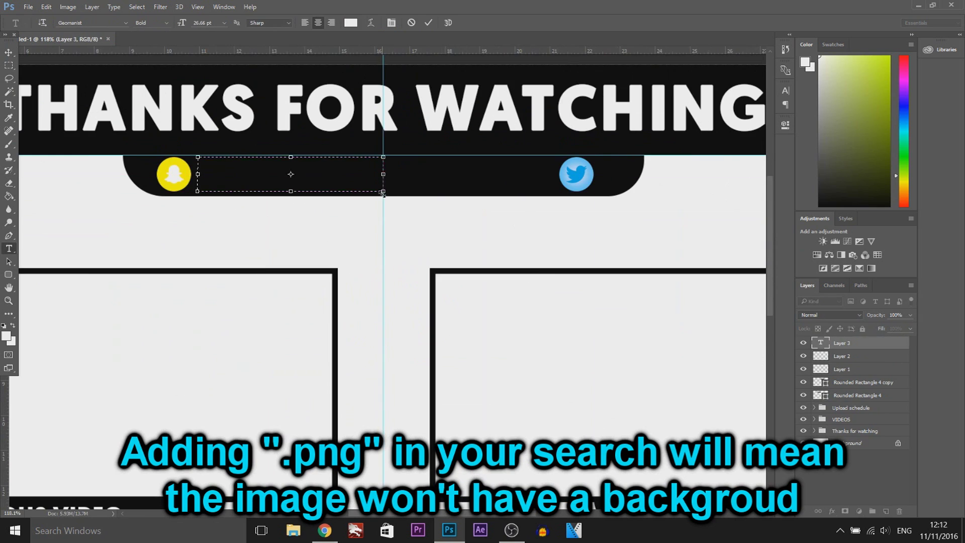
{"action": "left_click_drag", "start_coordinate": [231, 173], "coordinate": [239, 176]}
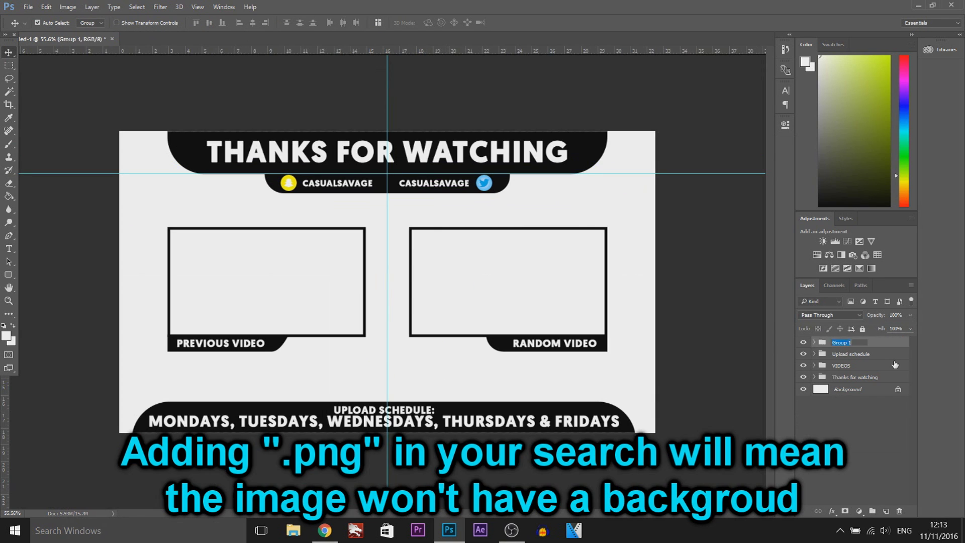
Step: Name the group holding the social icons and handles "Social Media"
{"action": "type", "text": "Social Media"}
{"action": "key", "text": "Return"}
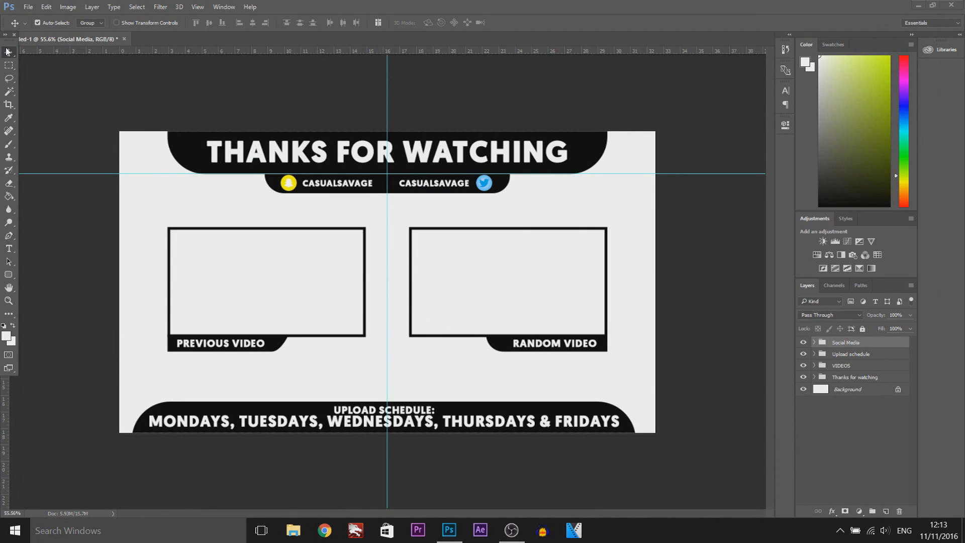
Step: Paste the brick wall image over the canvas and move its layer beneath all the groups, directly above the Background
{"action": "left_click", "coordinate": [297, 285]}
{"action": "key", "text": "ctrl+v"}
{"action": "left_click", "coordinate": [428, 295]}
{"action": "mouse_move", "coordinate": [428, 295]}
{"action": "left_mouse_down"}
{"action": "mouse_move", "coordinate": [438, 282]}
{"action": "mouse_move", "coordinate": [429, 283]}
{"action": "left_mouse_up"}
{"action": "left_click_drag", "start_coordinate": [870, 368], "coordinate": [872, 385]}
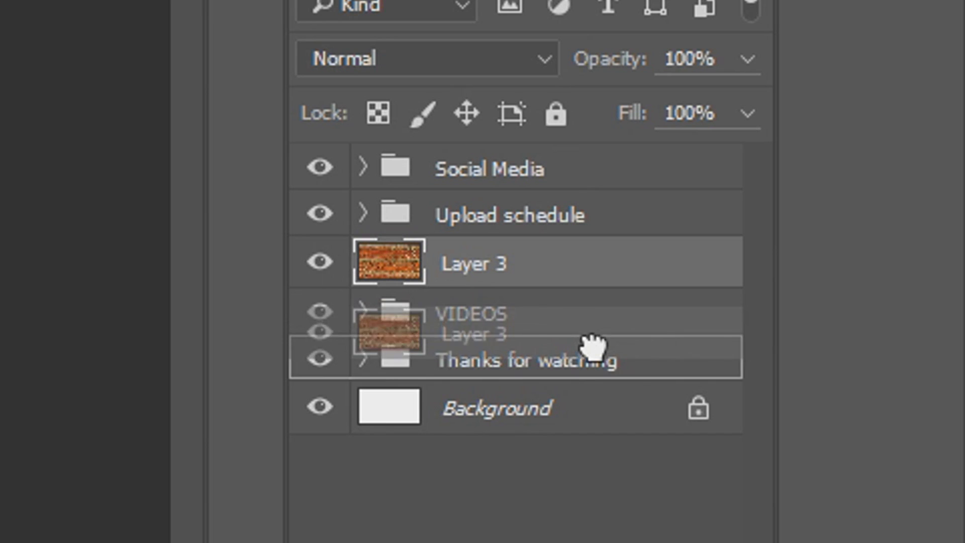
{"action": "left_click_drag", "start_coordinate": [593, 347], "coordinate": [686, 394]}
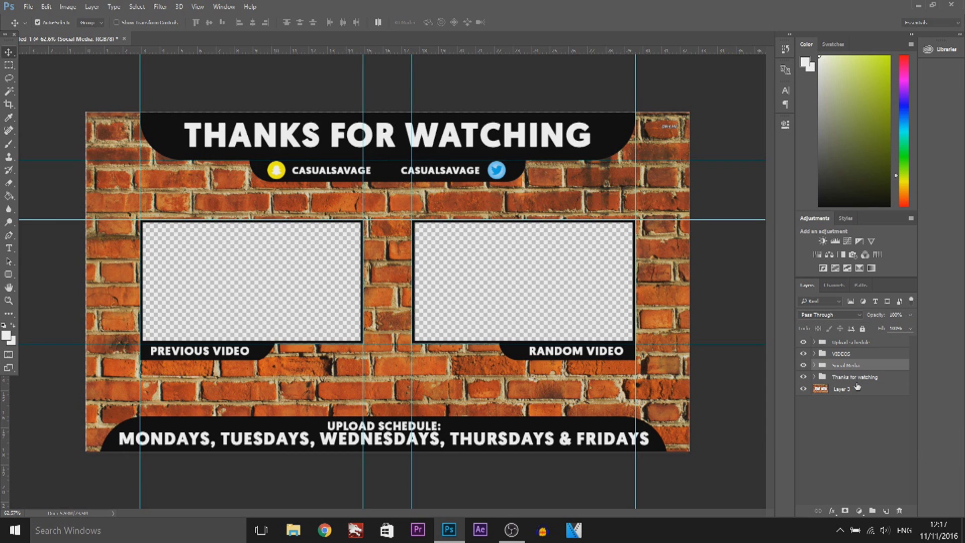
Step: Move the Social Media group down the layer stack to sit between VIDEOS and Thanks for watching
{"action": "left_click", "coordinate": [858, 388]}
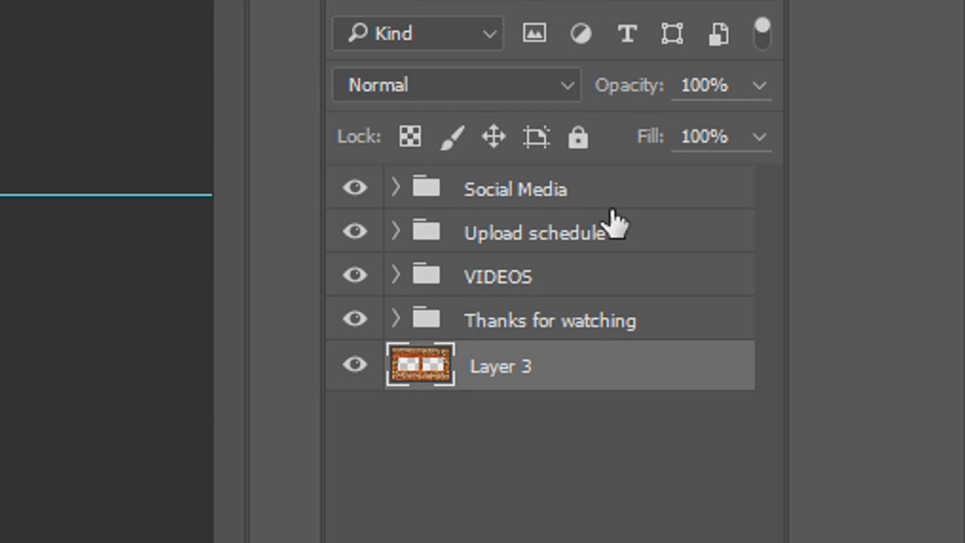
{"action": "left_click", "coordinate": [857, 344]}
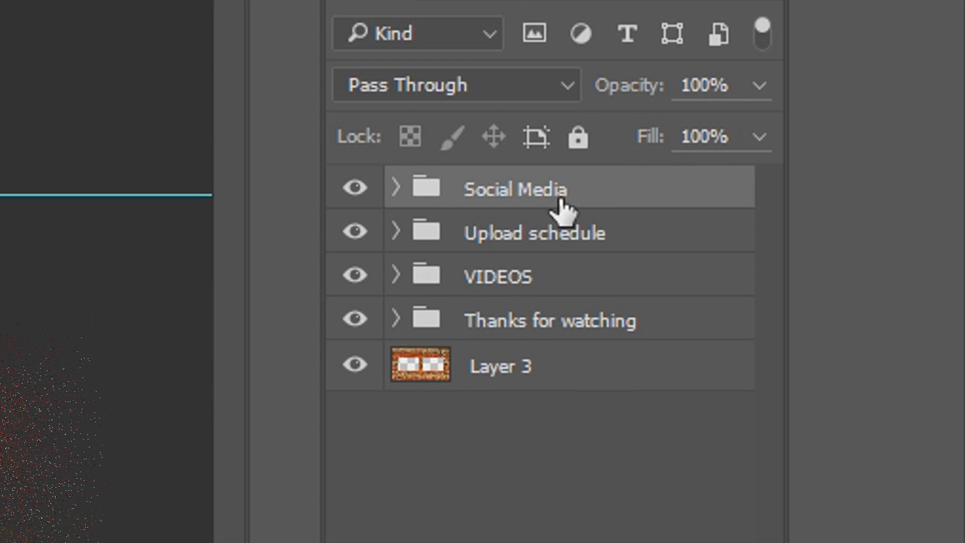
{"action": "left_click_drag", "start_coordinate": [857, 344], "coordinate": [862, 365]}
{"action": "left_click_drag", "start_coordinate": [575, 279], "coordinate": [659, 296]}
Step: Review the layer order from the brick wall layer up through each group to Upload schedule
{"action": "left_click", "coordinate": [440, 379]}
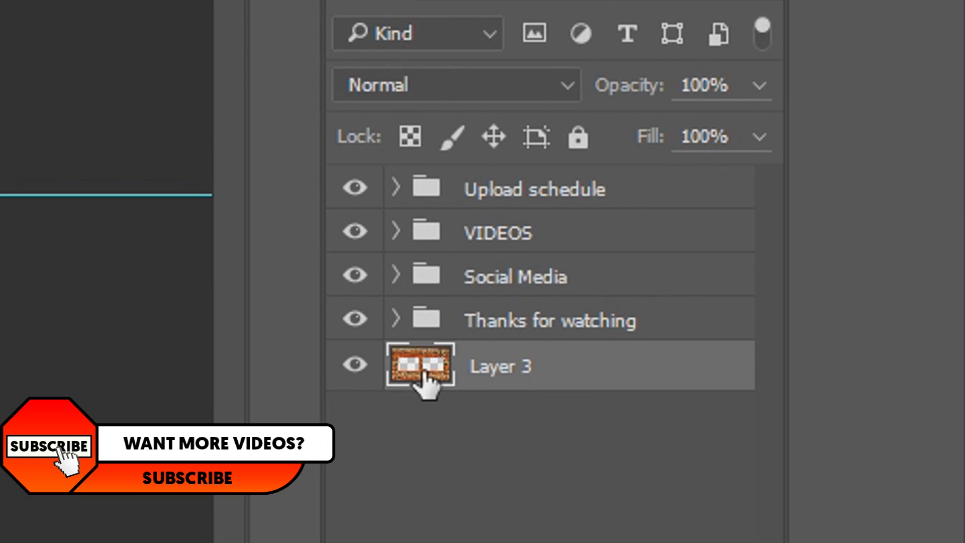
{"action": "left_click", "coordinate": [592, 317]}
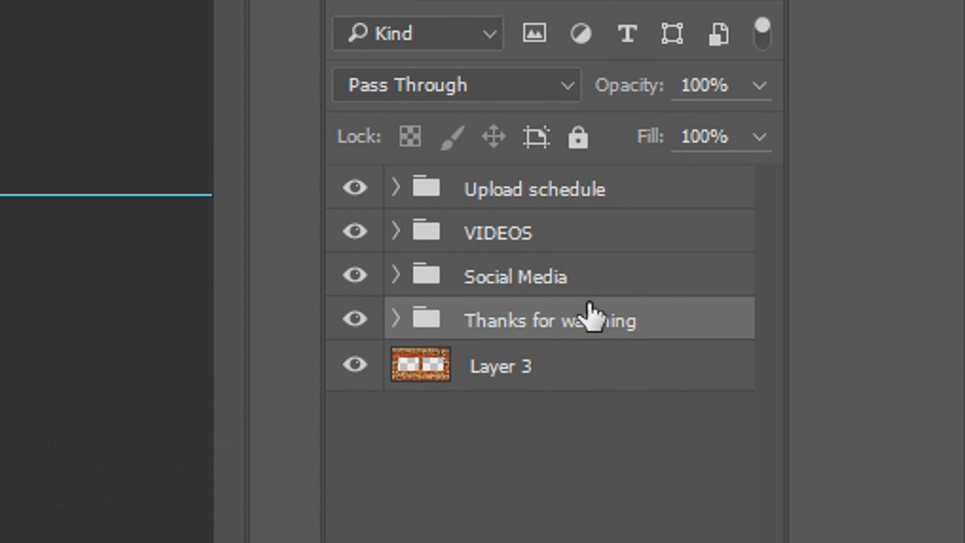
{"action": "left_click", "coordinate": [470, 286]}
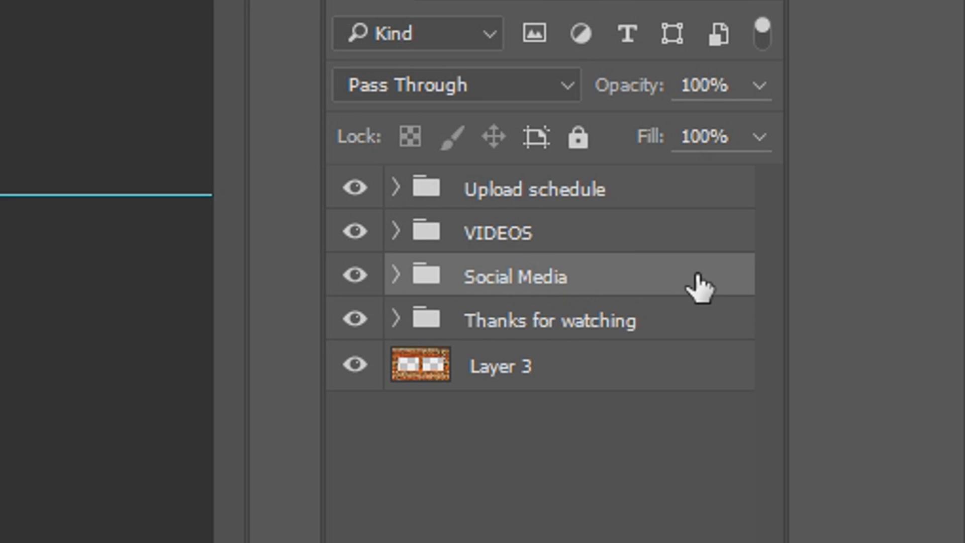
{"action": "left_click", "coordinate": [490, 248]}
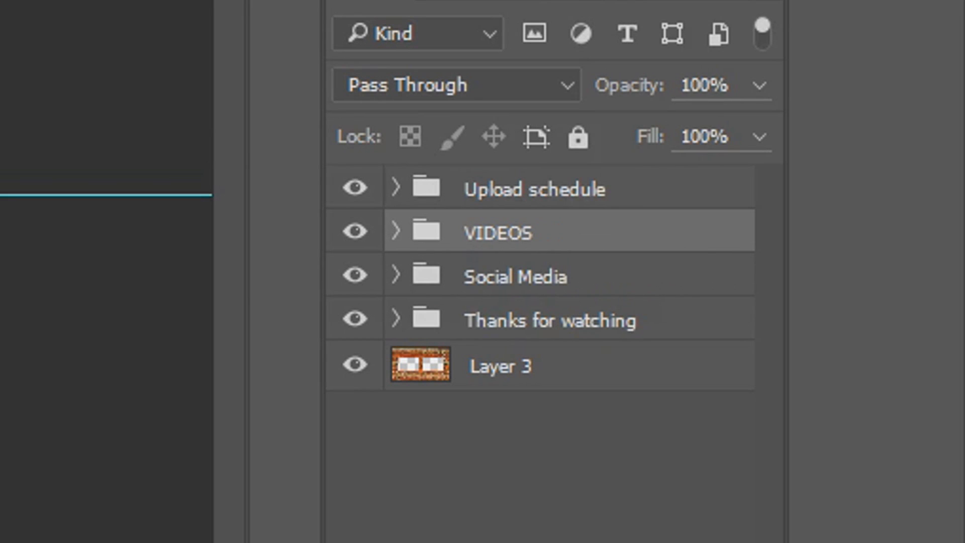
{"action": "left_click", "coordinate": [578, 192]}
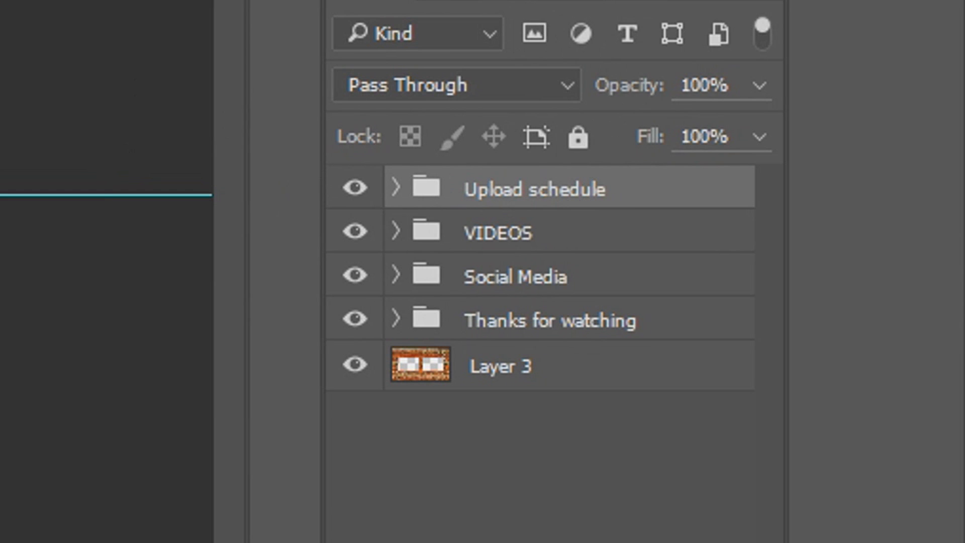
Step: Hide the Upload schedule, VIDEOS, Social Media and Thanks for watching groups, leaving only the brick wall layer visible
{"action": "left_click", "coordinate": [355, 190]}
{"action": "key", "text": "alt+bracketleft"}
{"action": "left_click_drag", "start_coordinate": [365, 282], "coordinate": [355, 244]}
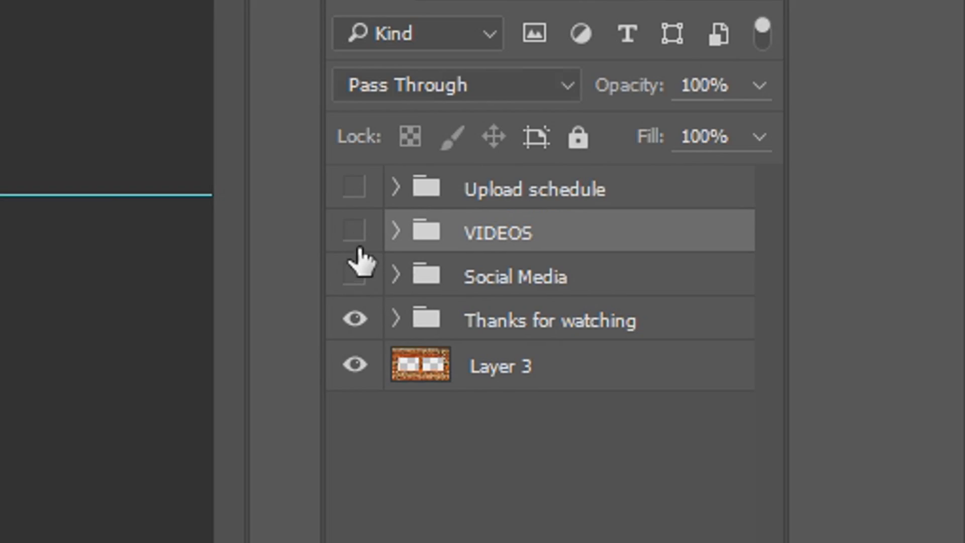
{"action": "left_click", "coordinate": [350, 336]}
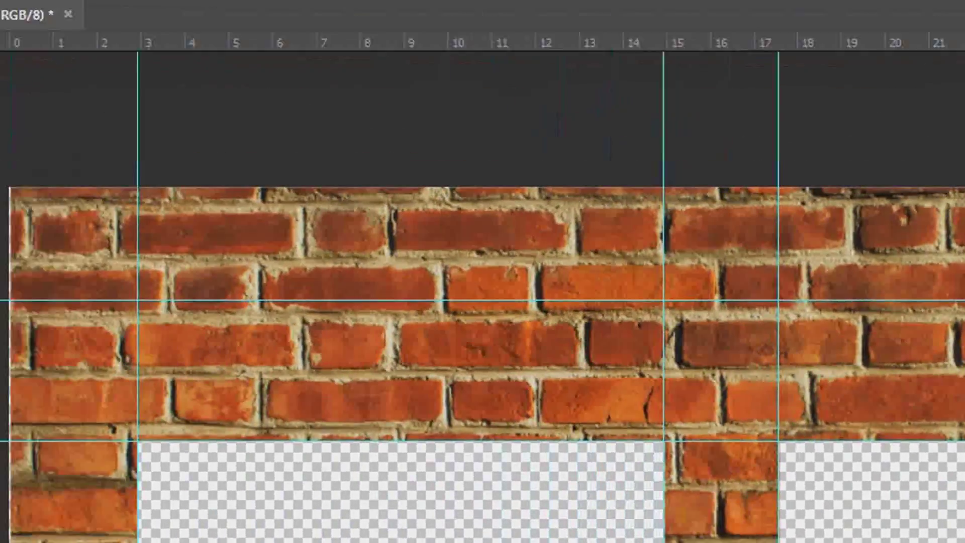
Step: Save the brick wall layer as a PNG named "1. Background" in the Motion Outro folder
{"action": "left_click", "coordinate": [54, 10]}
{"action": "left_click", "coordinate": [177, 287]}
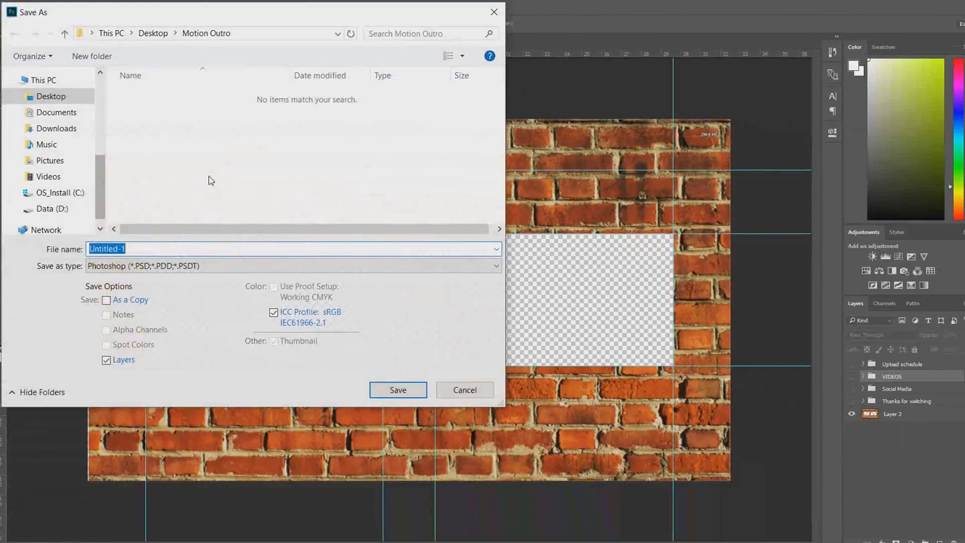
{"action": "left_click", "coordinate": [239, 264]}
{"action": "left_click", "coordinate": [148, 453]}
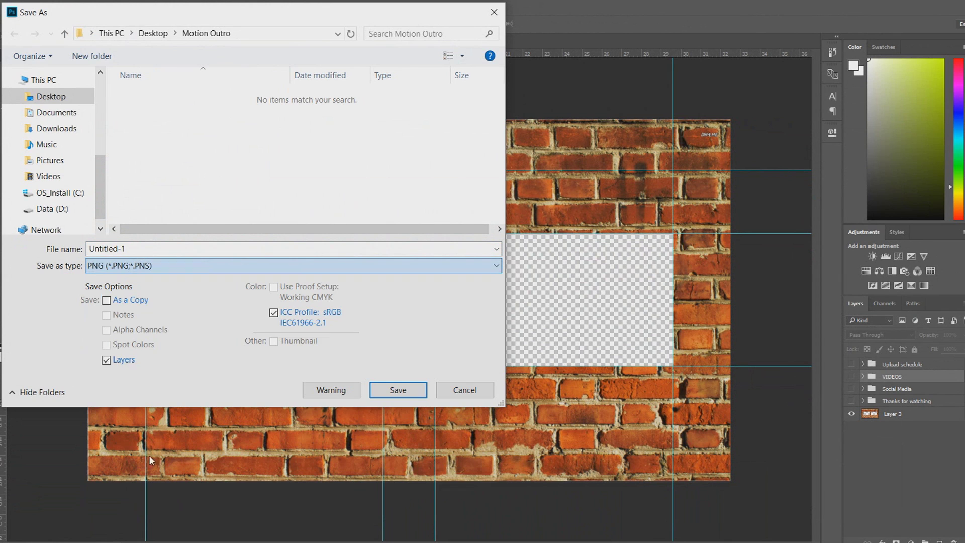
{"action": "left_click", "coordinate": [146, 249]}
{"action": "type", "text": "1. Back"}
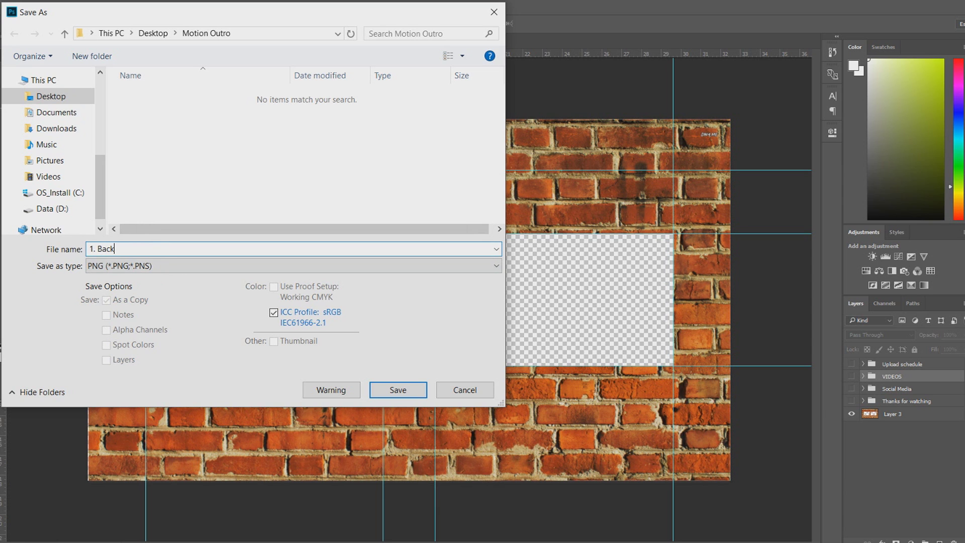
{"action": "type", "text": "ground"}
{"action": "key", "text": "Return"}
{"action": "key", "text": "Return"}
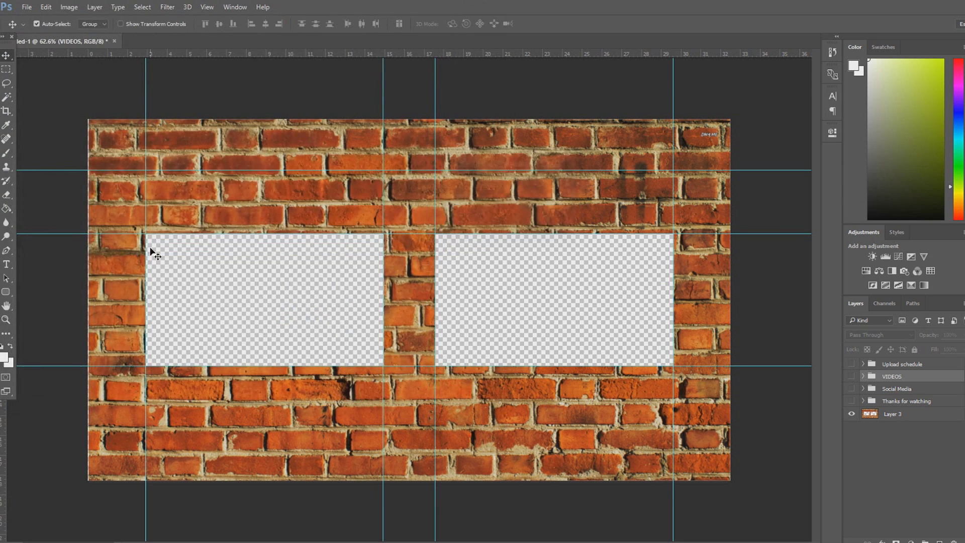
Step: Show only the Thanks for watching group and save it as a PNG named "2. Thanks"
{"action": "left_click", "coordinate": [355, 364]}
{"action": "left_click", "coordinate": [354, 319]}
{"action": "left_click", "coordinate": [71, 16]}
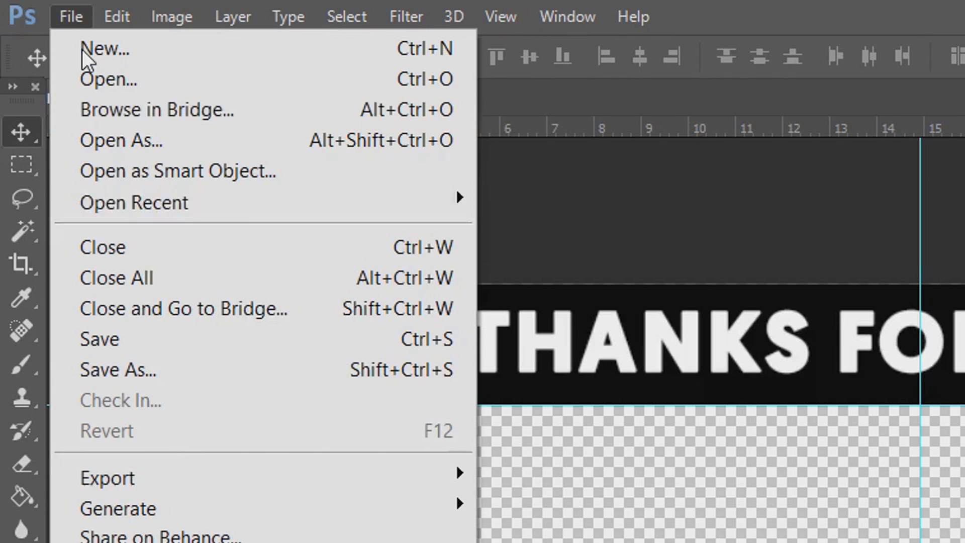
{"action": "left_click", "coordinate": [168, 379]}
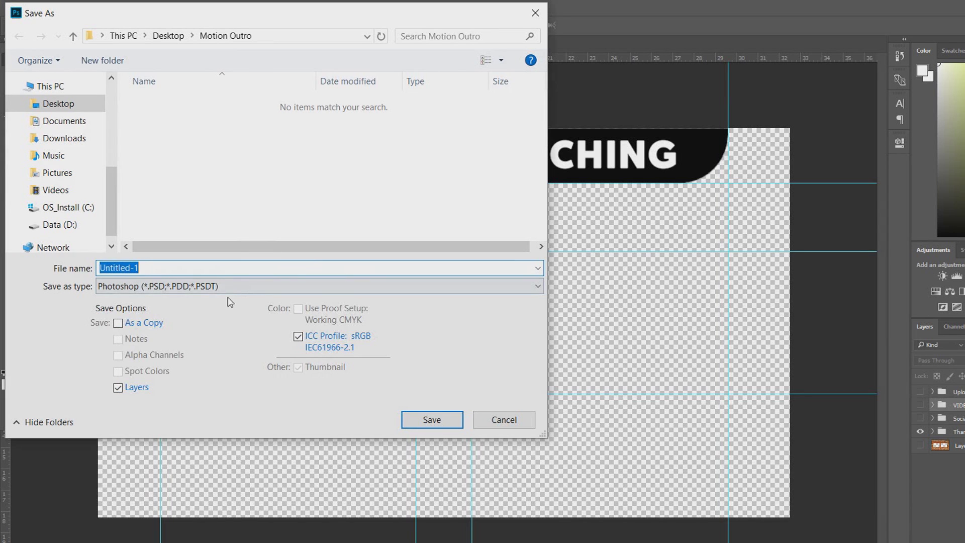
{"action": "left_click", "coordinate": [228, 286]}
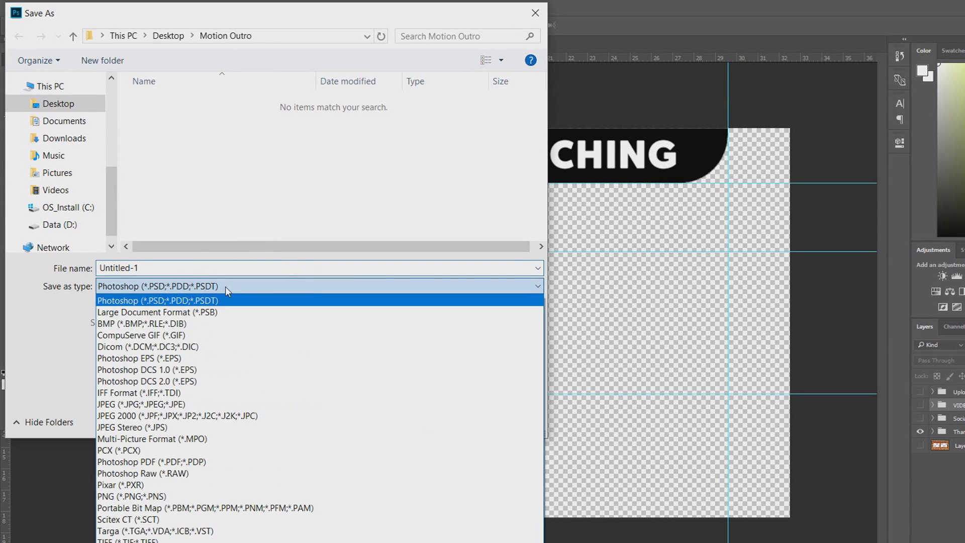
{"action": "left_click", "coordinate": [149, 498]}
{"action": "type", "text": "2. Thanks"}
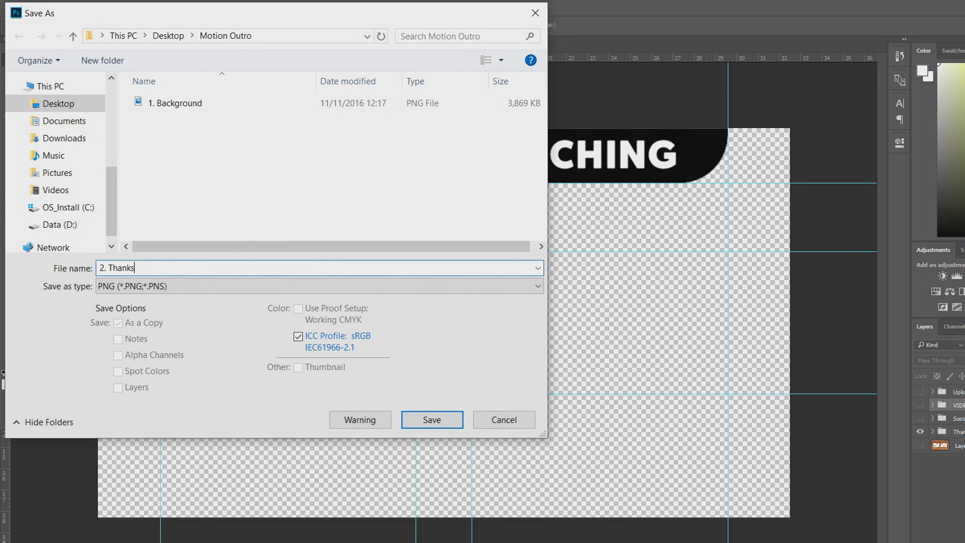
{"action": "key", "text": "Return"}
{"action": "key", "text": "Return"}
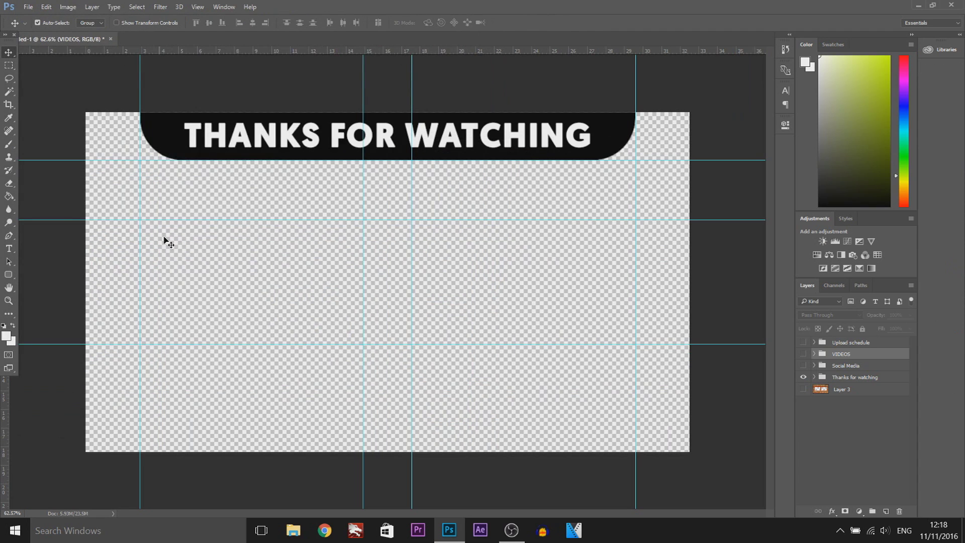
Step: Show only the Social Media group and save it as a PNG named "3. Social"
{"action": "left_click", "coordinate": [803, 377]}
{"action": "left_click", "coordinate": [804, 365]}
{"action": "left_click", "coordinate": [29, 7]}
{"action": "left_click", "coordinate": [75, 156]}
{"action": "left_click", "coordinate": [211, 250]}
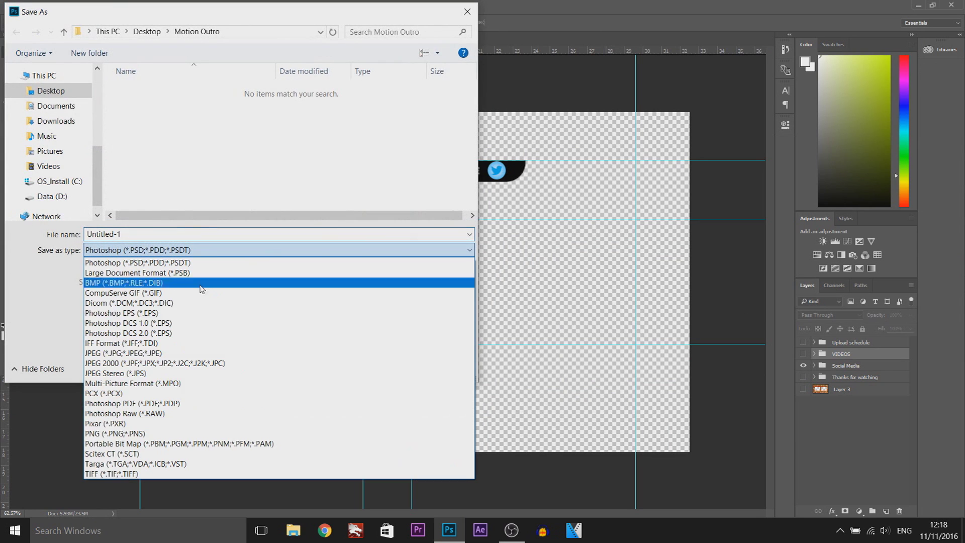
{"action": "left_click", "coordinate": [152, 435]}
{"action": "type", "text": "3. S"}
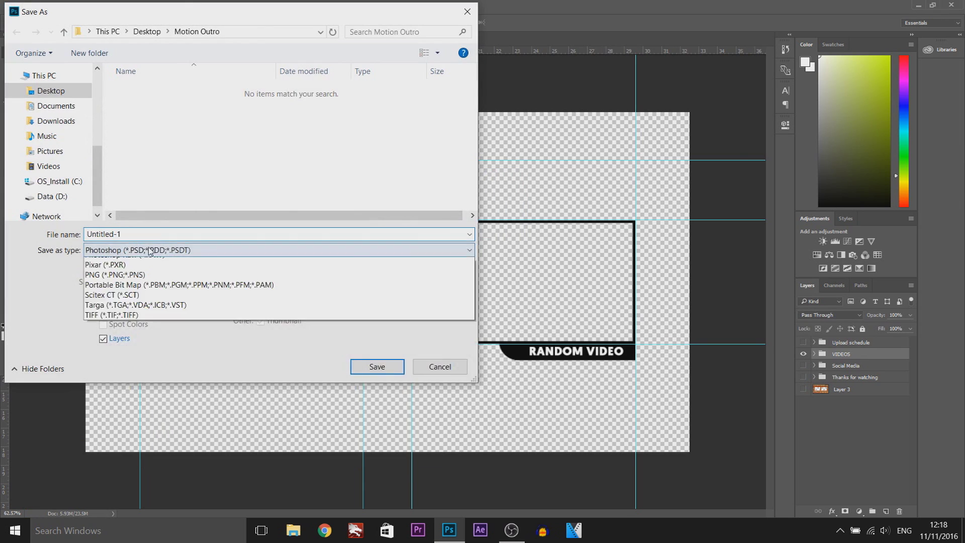
Step: Save the visible VIDEOS group as a PNG named "4. Videos"
{"action": "left_click", "coordinate": [151, 269]}
{"action": "type", "text": "4"}
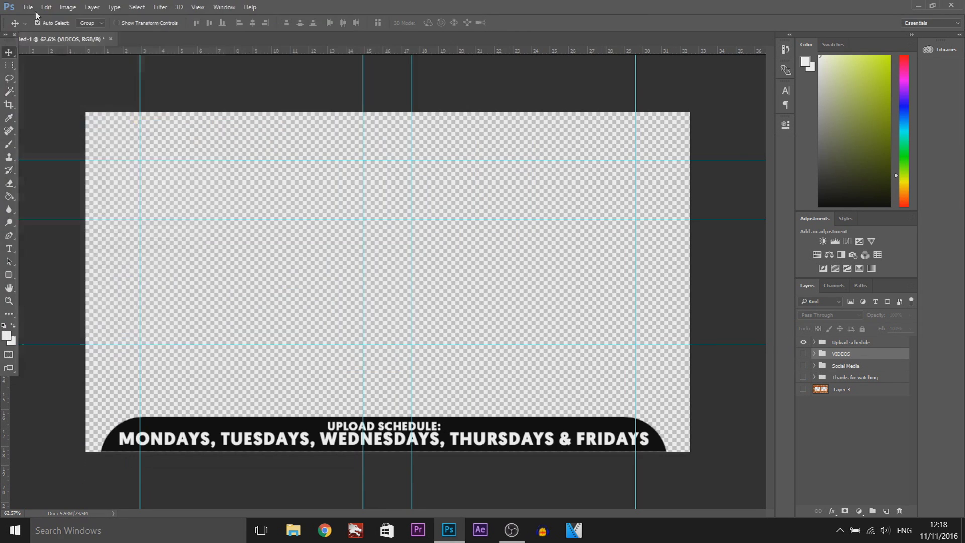
Step: Save the visible Upload schedule group as a PNG named "5. Upload schedule"
{"action": "left_click", "coordinate": [276, 250]}
{"action": "left_click", "coordinate": [151, 397]}
{"action": "type", "text": "5. Upload schedul"}
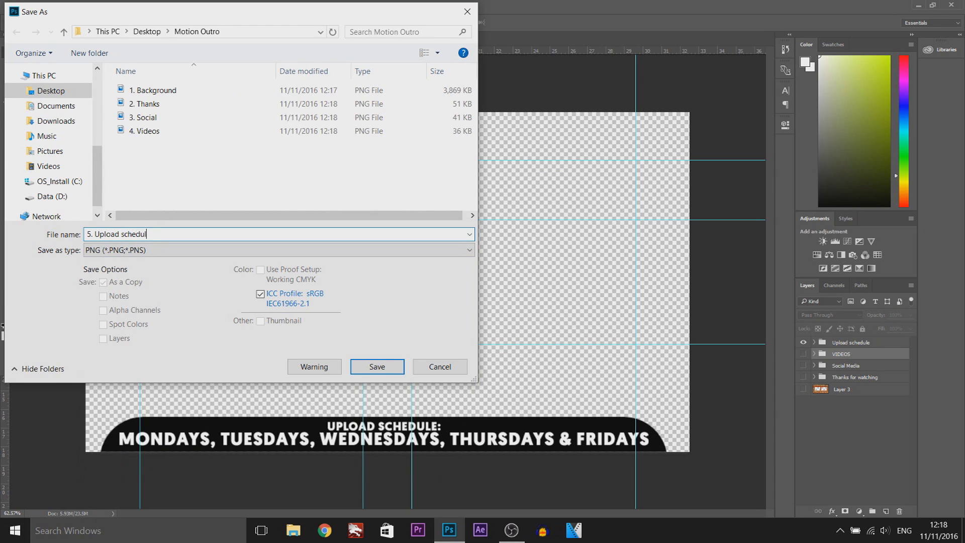
{"action": "type", "text": "e"}
{"action": "key", "text": "Return"}
{"action": "key", "text": "Return"}
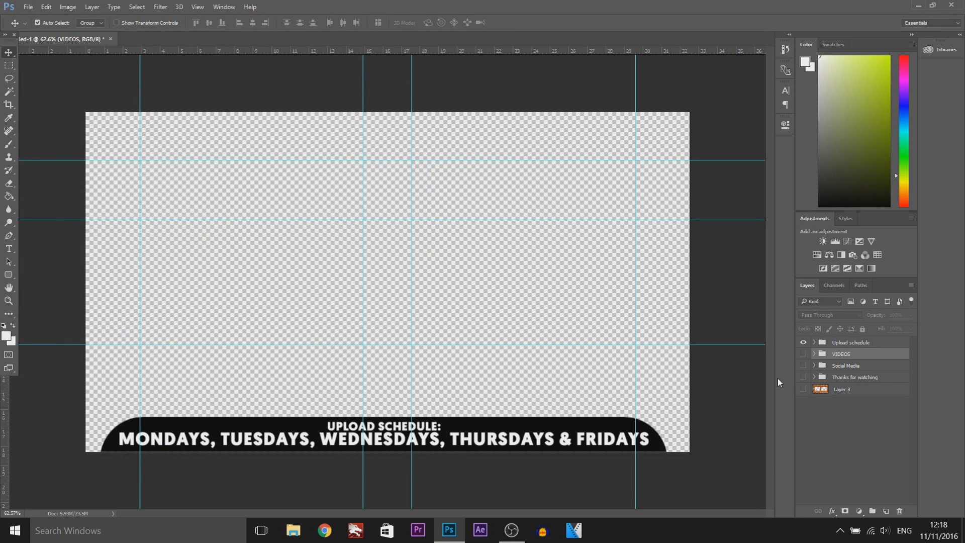
Step: Turn the VIDEOS, Social Media, Thanks for watching and brick wall layers back on alongside Upload schedule
{"action": "left_click", "coordinate": [803, 354]}
{"action": "left_click", "coordinate": [803, 365]}
{"action": "left_click", "coordinate": [803, 377]}
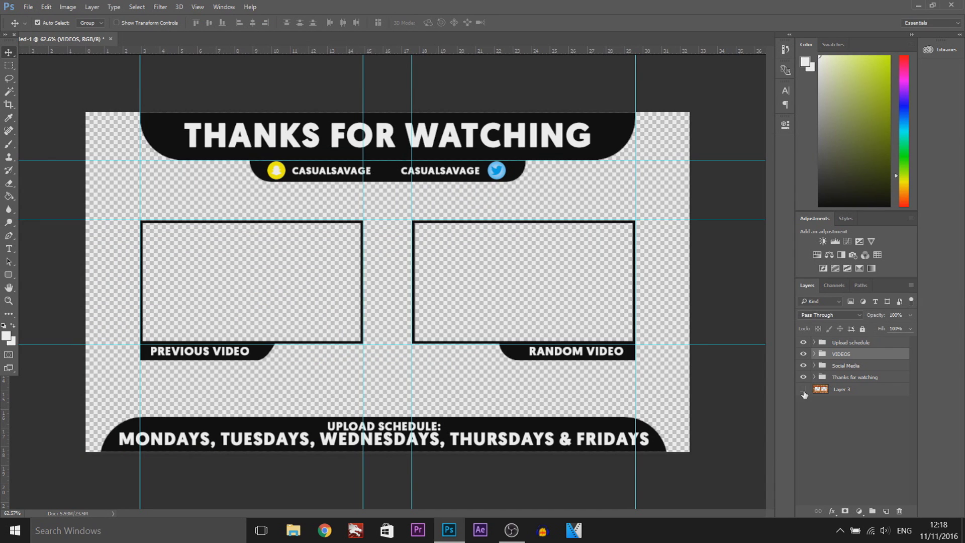
{"action": "left_click", "coordinate": [803, 389]}
Step: Save the complete layered document as a Photoshop file named "Motion Outro" with maximum compatibility
{"action": "left_click", "coordinate": [28, 6]}
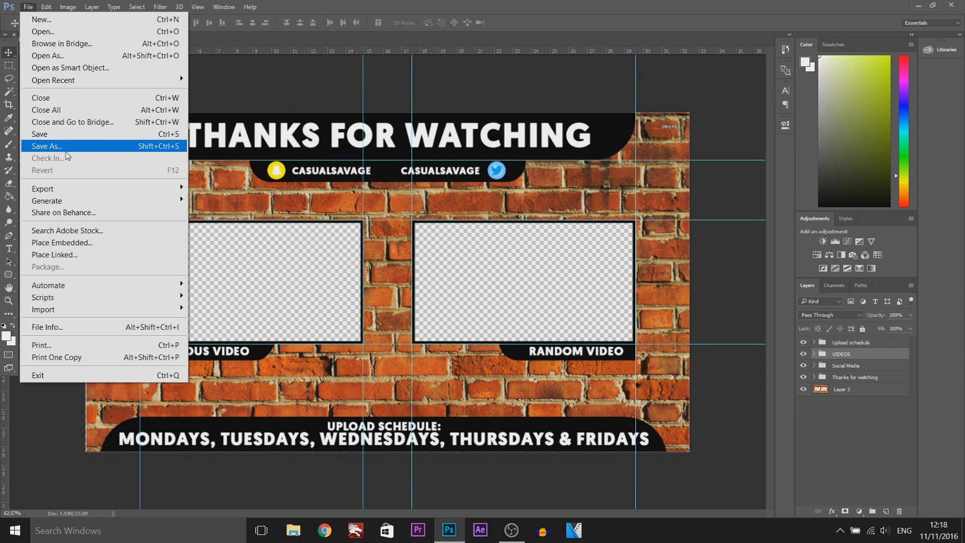
{"action": "left_click", "coordinate": [50, 144]}
{"action": "type", "text": "Mot"}
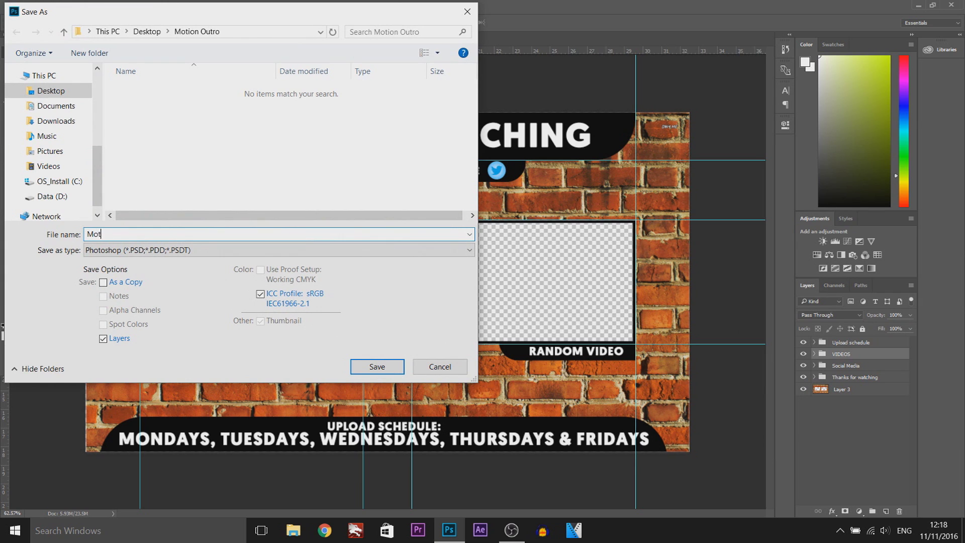
{"action": "type", "text": "ion Outro"}
{"action": "key", "text": "Return"}
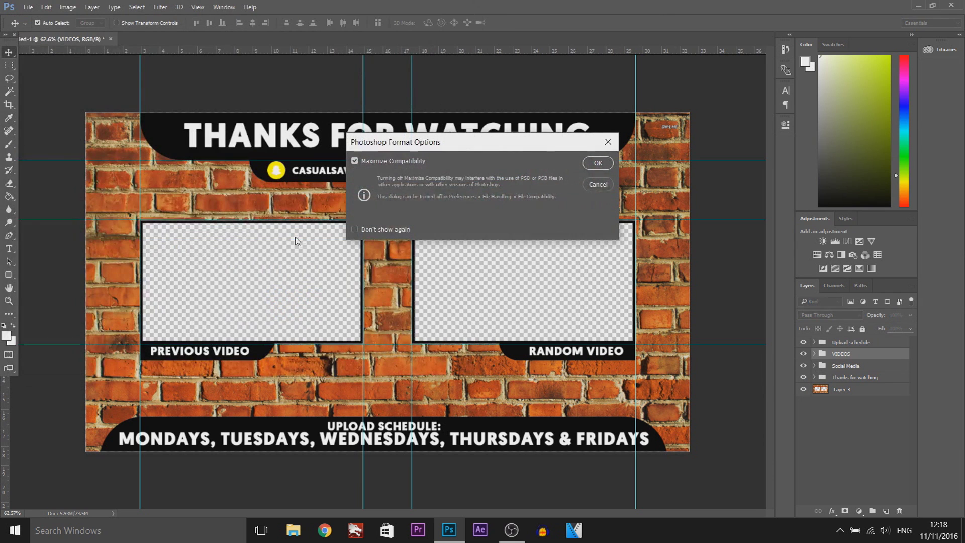
{"action": "key", "text": "Return"}
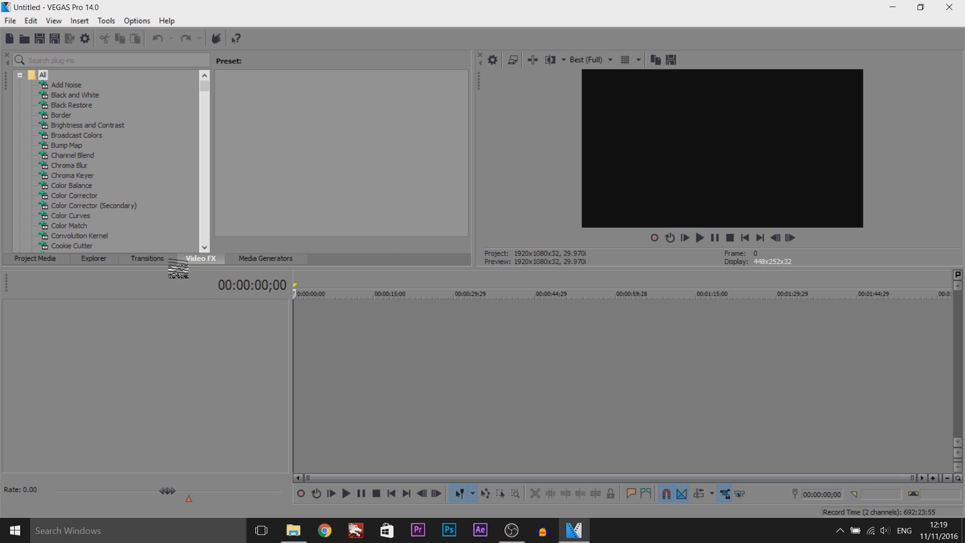
Step: In VEGAS Pro, import the five numbered PNGs from the Motion Outro folder into the project media
{"action": "left_click", "coordinate": [49, 259]}
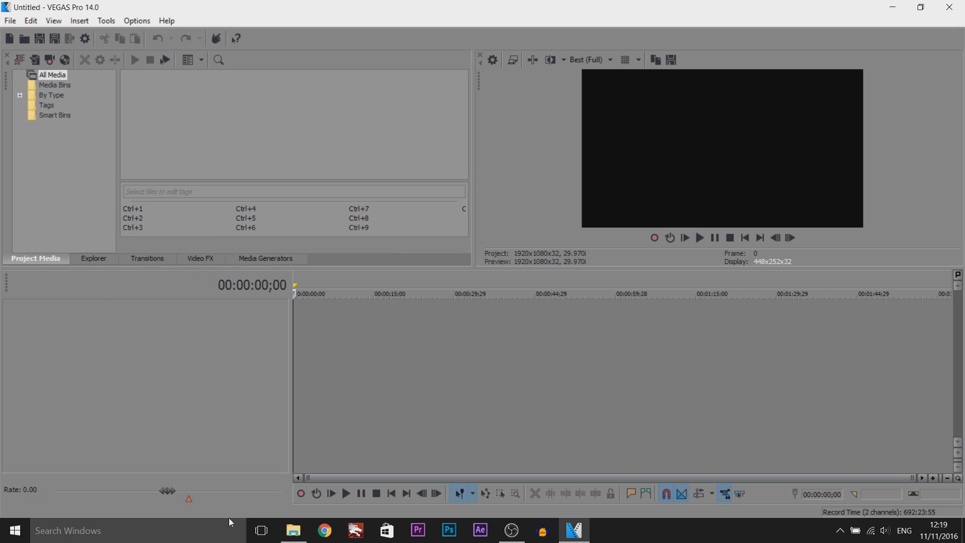
{"action": "left_click", "coordinate": [293, 531]}
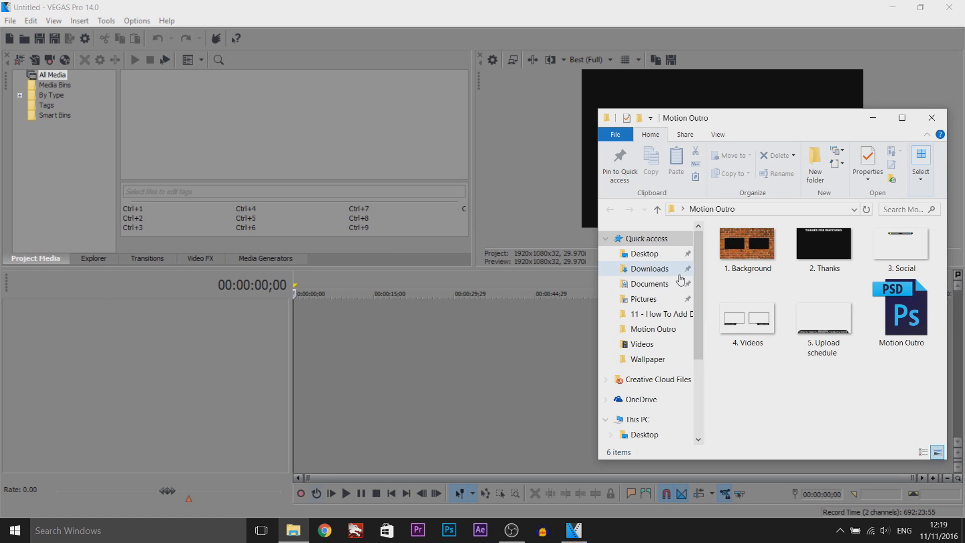
{"action": "left_click", "coordinate": [756, 254]}
{"action": "left_click", "coordinate": [833, 306], "text": "shift"}
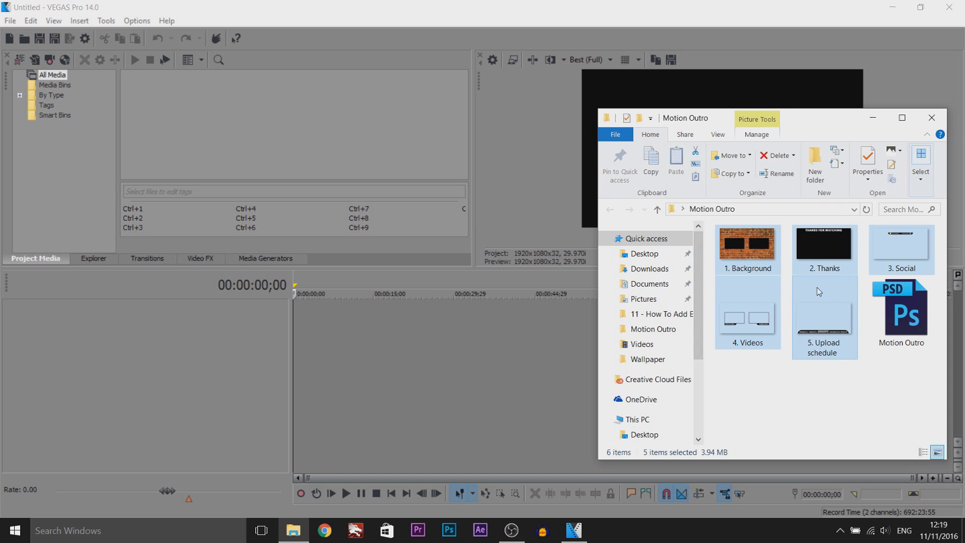
{"action": "left_click_drag", "start_coordinate": [282, 135], "coordinate": [279, 136]}
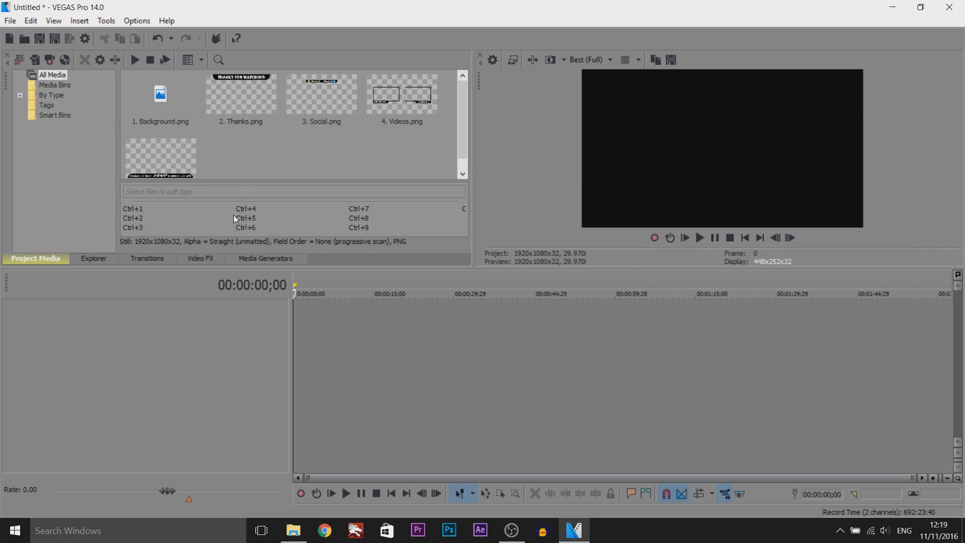
Step: Place 1. Background.png at the start of the timeline and lengthen the clip by 13;17
{"action": "left_click_drag", "start_coordinate": [171, 123], "coordinate": [392, 321]}
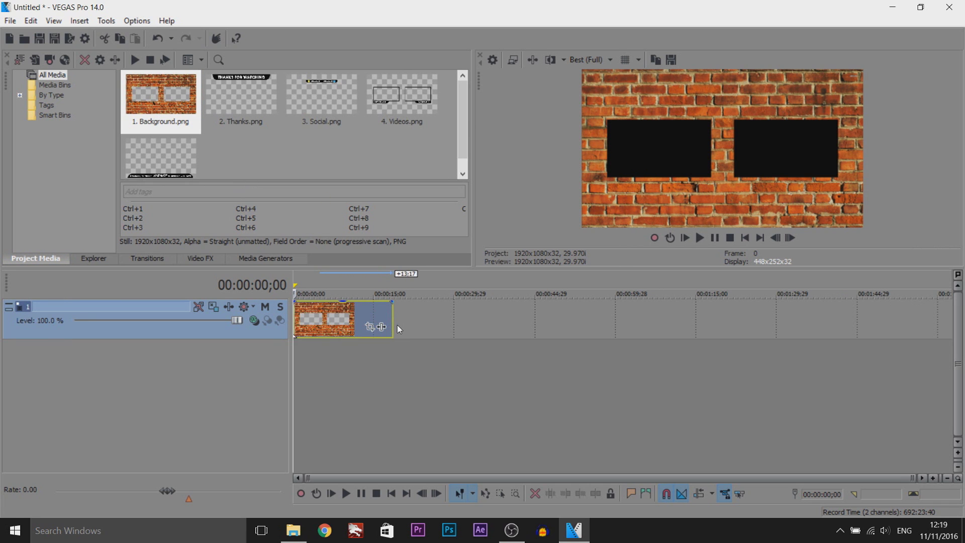
{"action": "left_click", "coordinate": [370, 317]}
{"action": "left_click", "coordinate": [372, 314]}
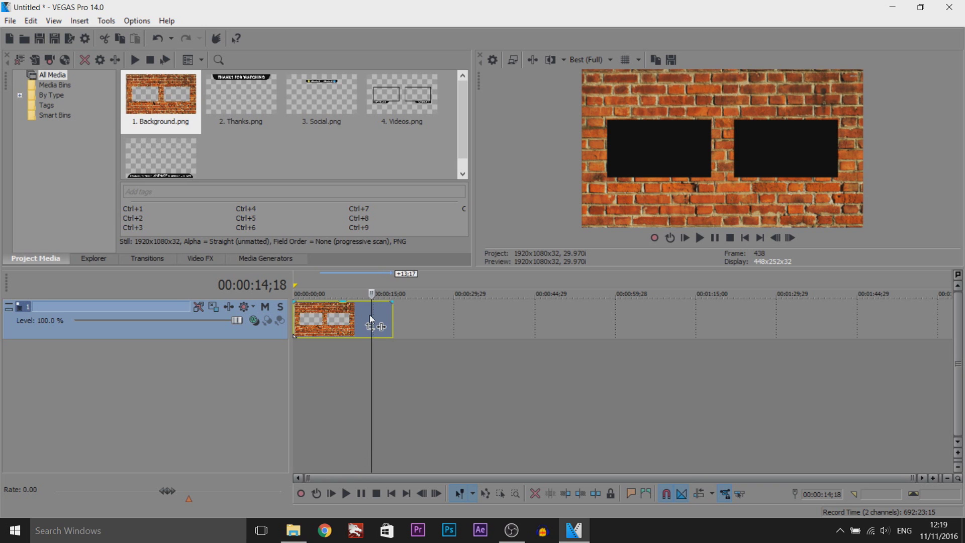
Step: Trim the background clip's end to 00:00:12;29 and place a marker there
{"action": "left_click_drag", "start_coordinate": [382, 326], "coordinate": [369, 325]}
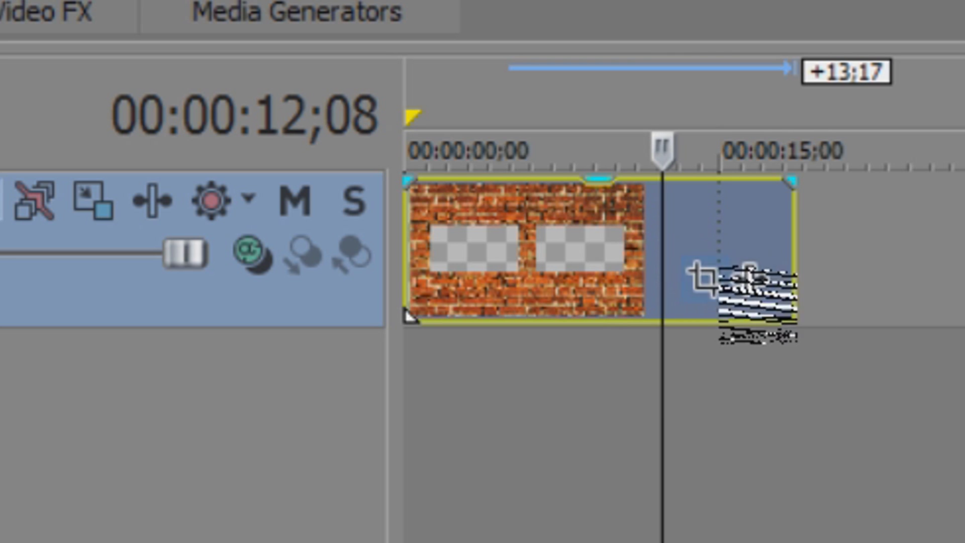
{"action": "left_click_drag", "start_coordinate": [729, 296], "coordinate": [732, 259]}
{"action": "left_click_drag", "start_coordinate": [791, 270], "coordinate": [678, 291]}
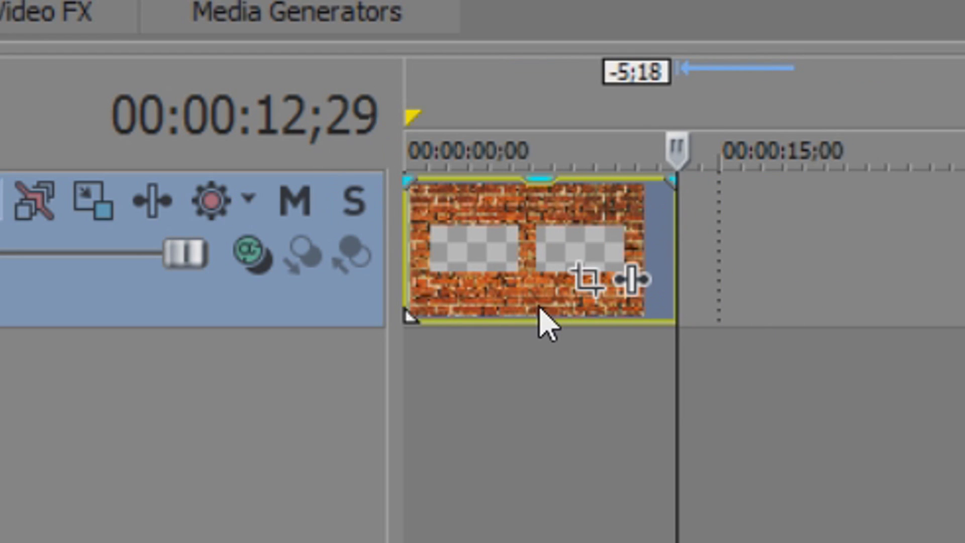
{"action": "key", "text": "m"}
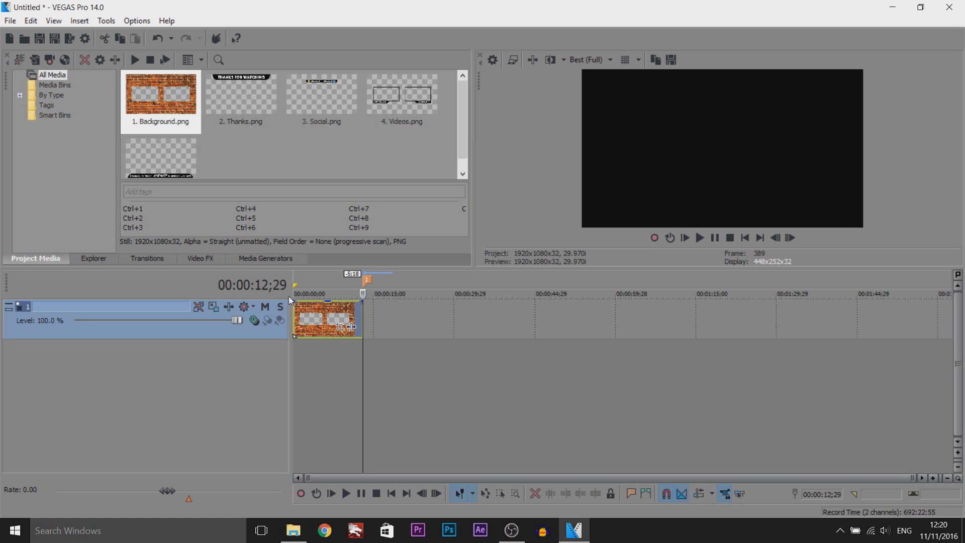
Step: Place 2. Thanks.png on a new track above the background and start its clip at 00:00:00;21
{"action": "left_click", "coordinate": [265, 114]}
{"action": "left_click_drag", "start_coordinate": [316, 245], "coordinate": [317, 317]}
{"action": "key", "text": "Home"}
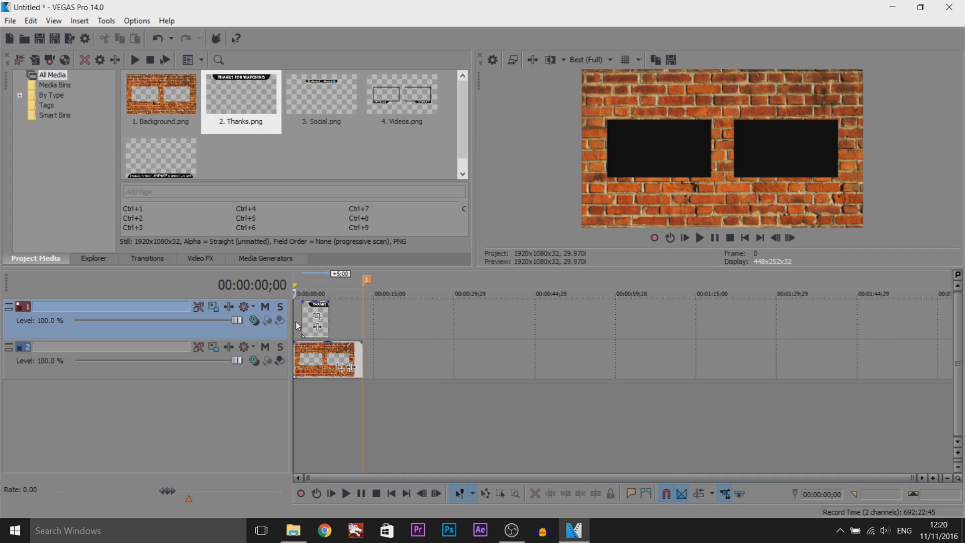
{"action": "scroll", "coordinate": [317, 319], "scroll_direction": "up", "scroll_amount": 2}
{"action": "left_click", "coordinate": [311, 320]}
{"action": "left_click", "coordinate": [309, 322]}
{"action": "left_click", "coordinate": [303, 325]}
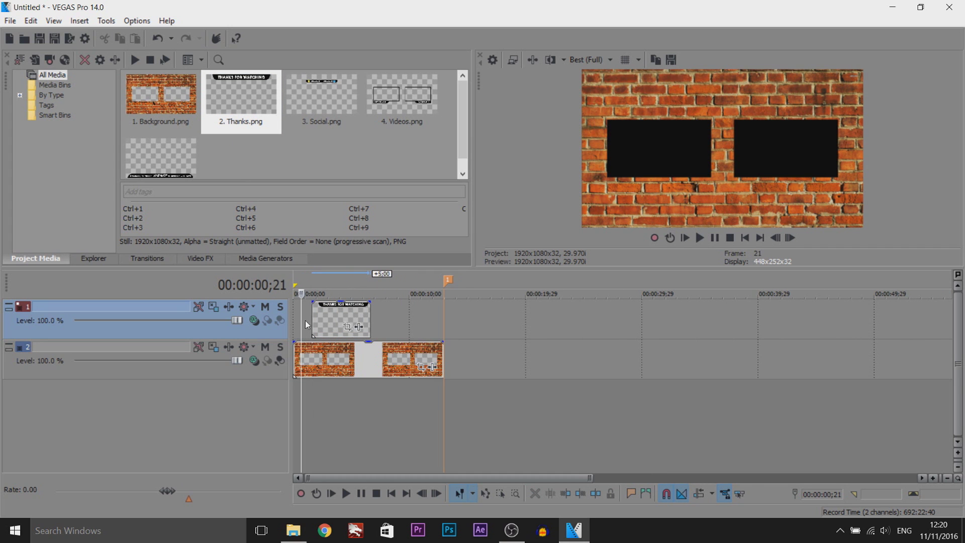
{"action": "left_click_drag", "start_coordinate": [324, 327], "coordinate": [319, 328]}
{"action": "scroll", "coordinate": [317, 327], "scroll_direction": "up", "scroll_amount": 3}
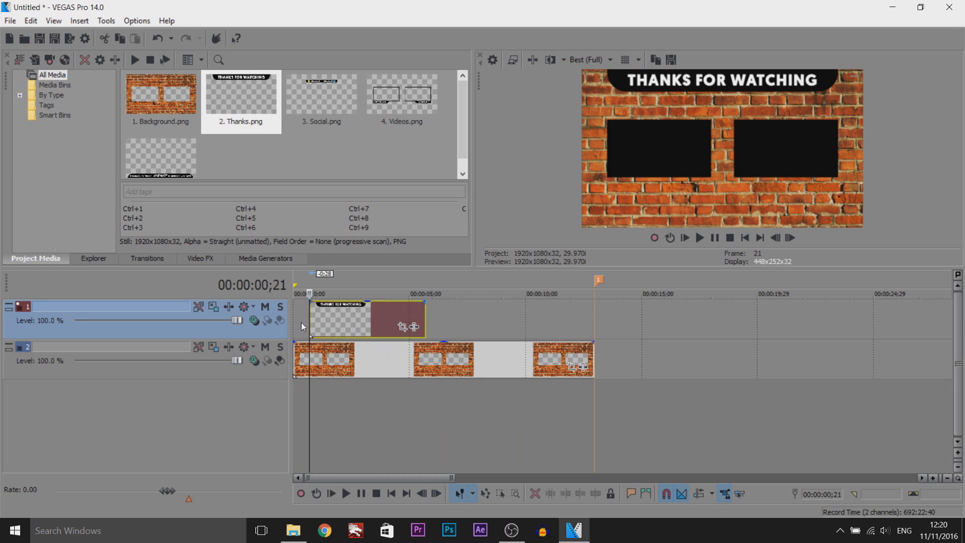
Step: Preview the opening from the start and extend the Thanks clip's end to the marker
{"action": "left_click", "coordinate": [300, 327]}
{"action": "key", "text": "Home"}
{"action": "key", "text": "space"}
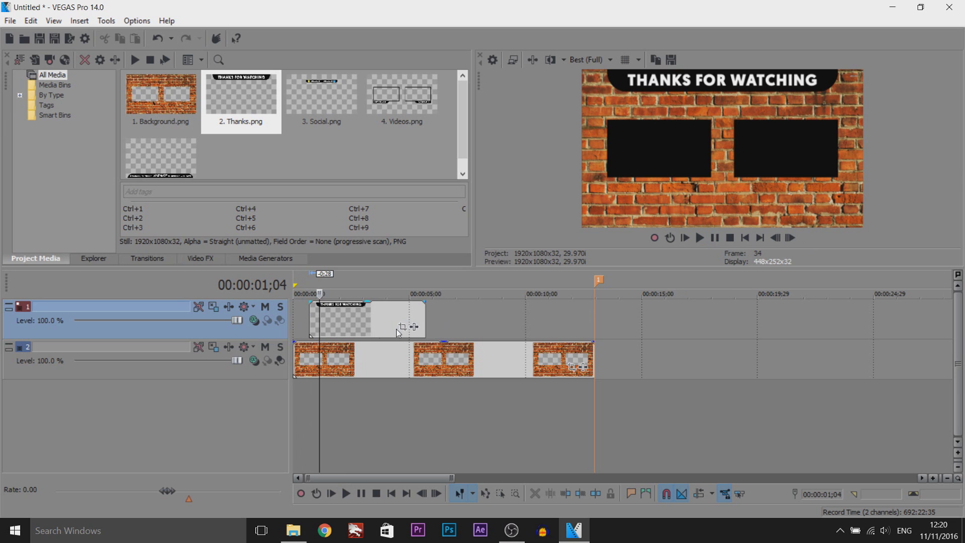
{"action": "left_click_drag", "start_coordinate": [424, 325], "coordinate": [594, 325]}
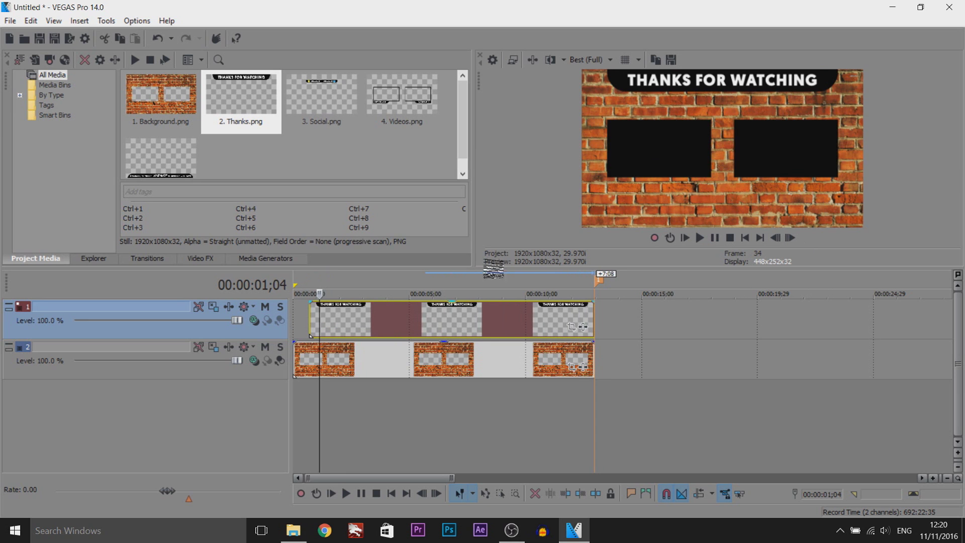
Step: Place 3. Social.png on a new top track slightly after the Thanks clip's start and extend it to the marker
{"action": "left_click", "coordinate": [331, 85]}
{"action": "left_click_drag", "start_coordinate": [346, 266], "coordinate": [595, 320]}
{"action": "left_click", "coordinate": [300, 315]}
{"action": "left_click_drag", "start_coordinate": [591, 383], "coordinate": [559, 382]}
Step: Stagger 4. Videos.png and 5. Upload schedule.png on new top tracks and extend both clips to the marker
{"action": "left_click", "coordinate": [412, 117]}
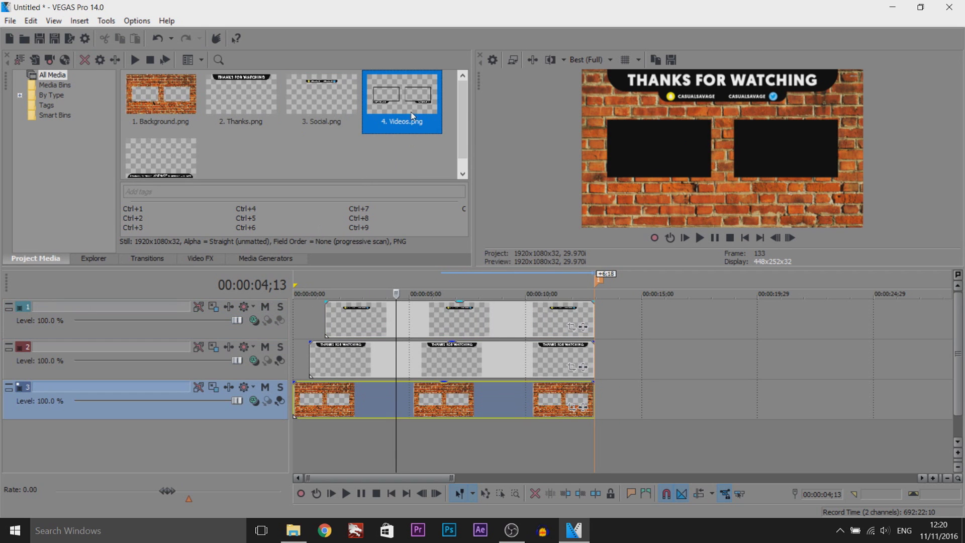
{"action": "left_click_drag", "start_coordinate": [405, 214], "coordinate": [377, 319]}
{"action": "left_click_drag", "start_coordinate": [463, 320], "coordinate": [593, 317]}
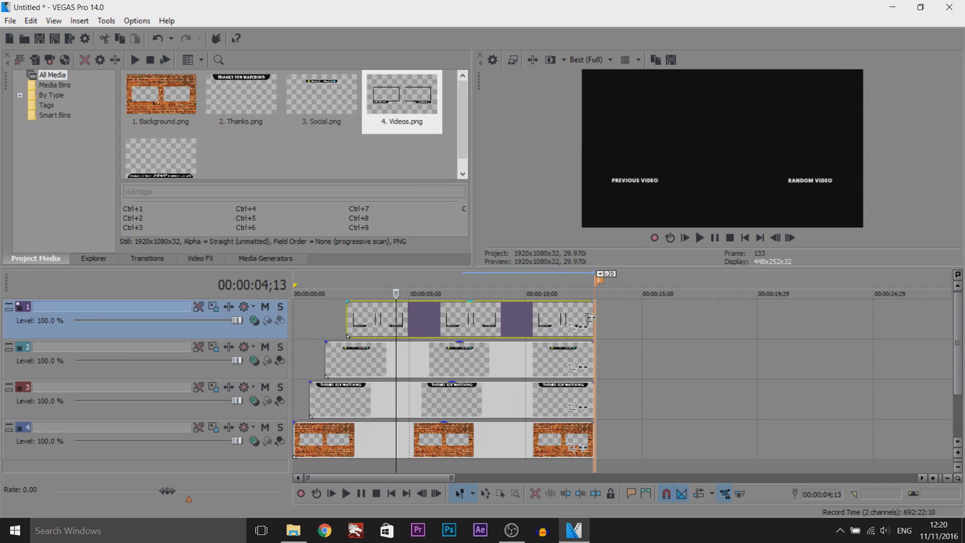
{"action": "left_click_drag", "start_coordinate": [191, 164], "coordinate": [389, 317]}
{"action": "left_click_drag", "start_coordinate": [496, 324], "coordinate": [593, 324]}
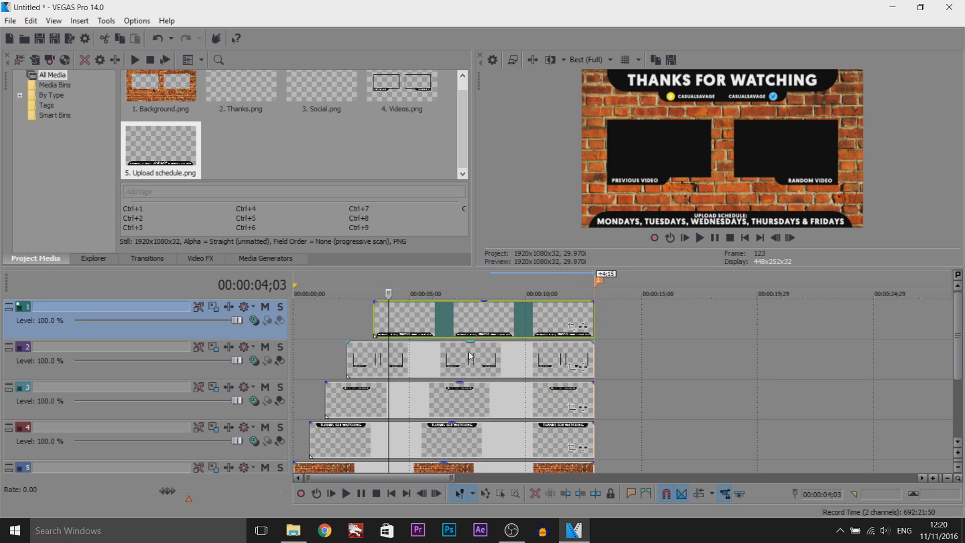
Step: Apply the default Zoom transition to the start of the Videos clip and lengthen the transition slightly
{"action": "left_click", "coordinate": [159, 259]}
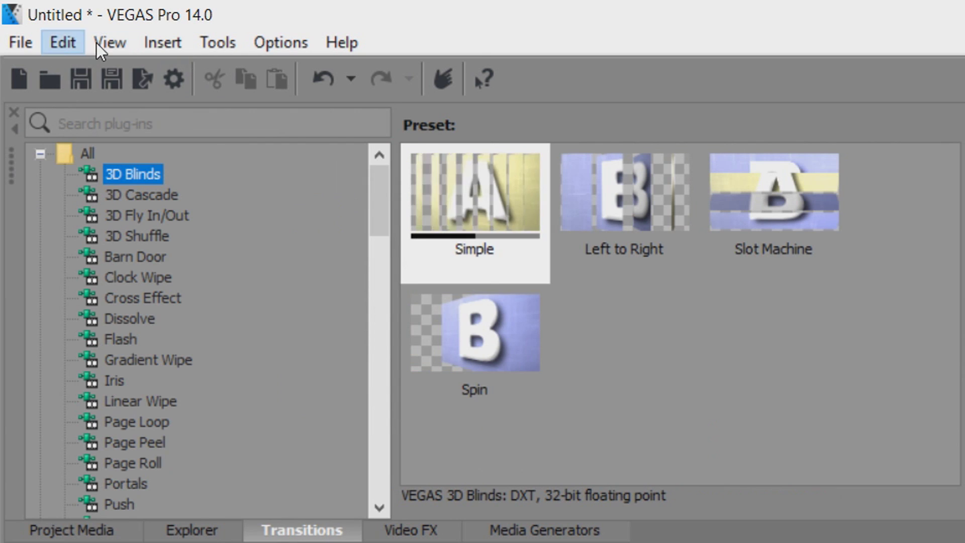
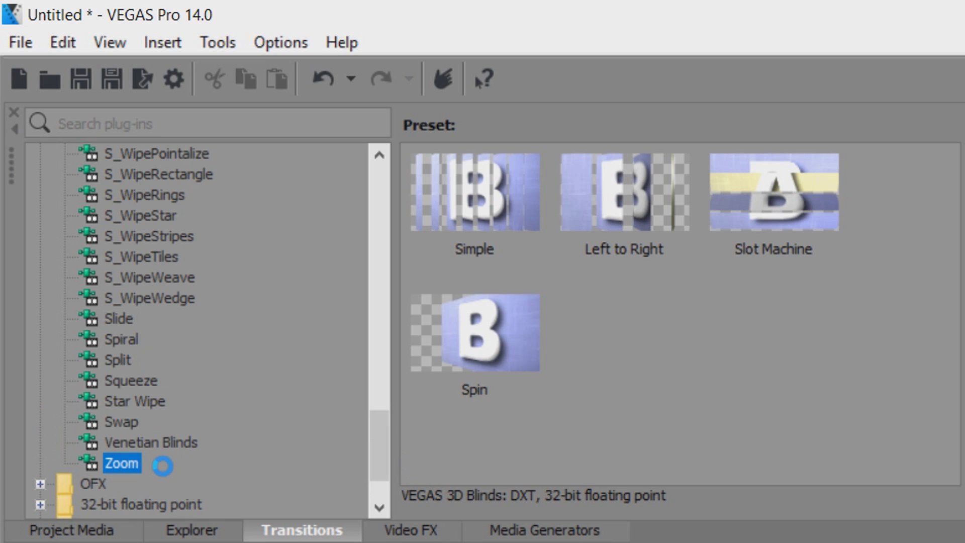
{"action": "mouse_move", "coordinate": [490, 187]}
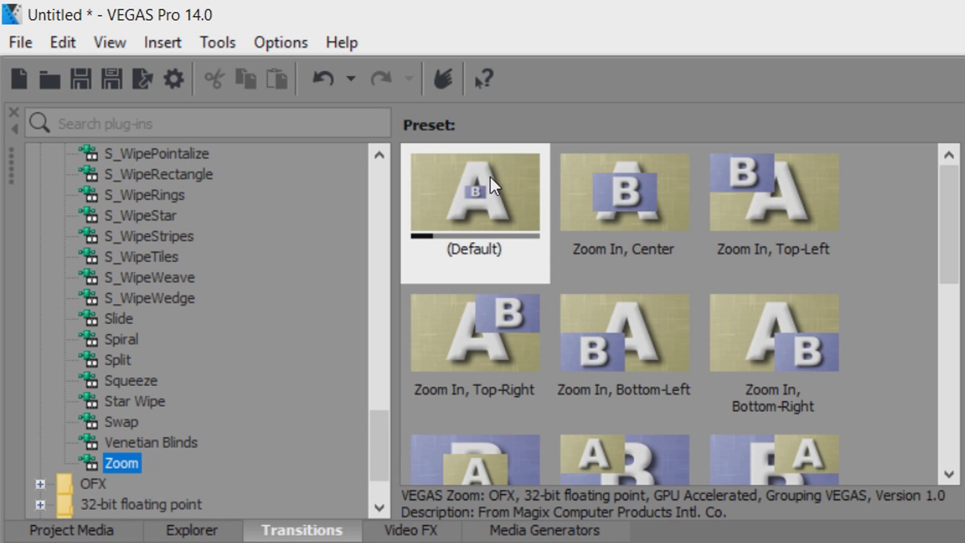
{"action": "left_click_drag", "start_coordinate": [486, 173], "coordinate": [613, 438]}
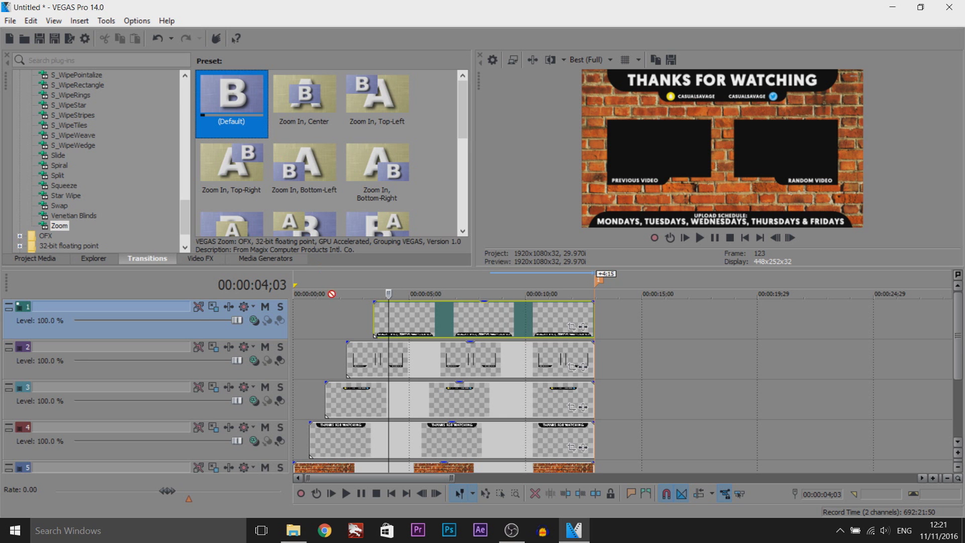
{"action": "left_click_drag", "start_coordinate": [349, 341], "coordinate": [358, 353]}
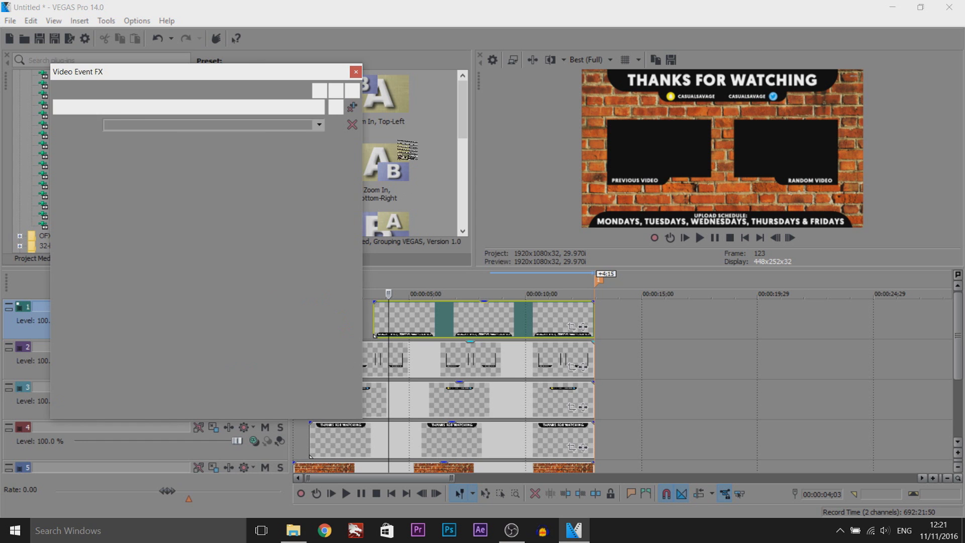
{"action": "left_click", "coordinate": [356, 72]}
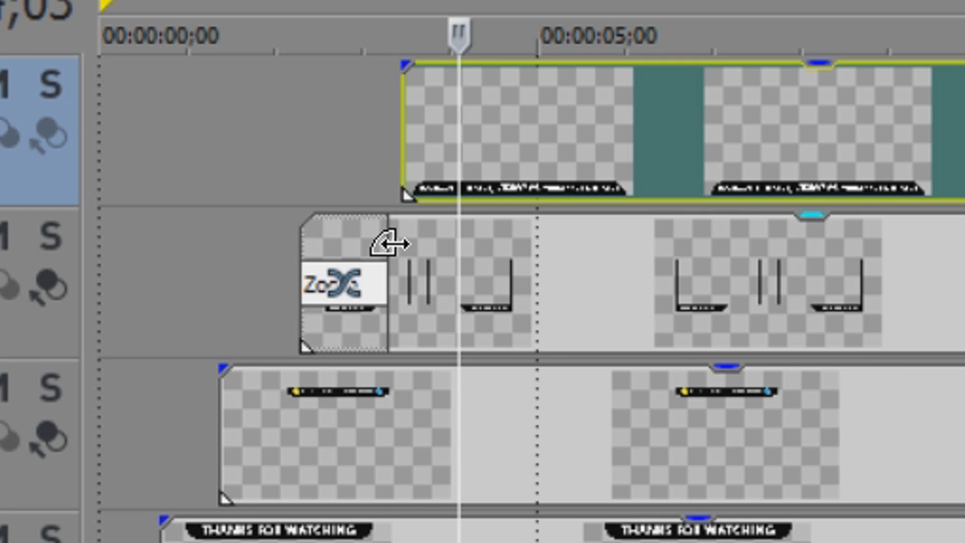
{"action": "left_click", "coordinate": [379, 349]}
Step: Play the timeline repeatedly around the Videos clip's start to examine the Zoom transition
{"action": "left_click", "coordinate": [280, 274]}
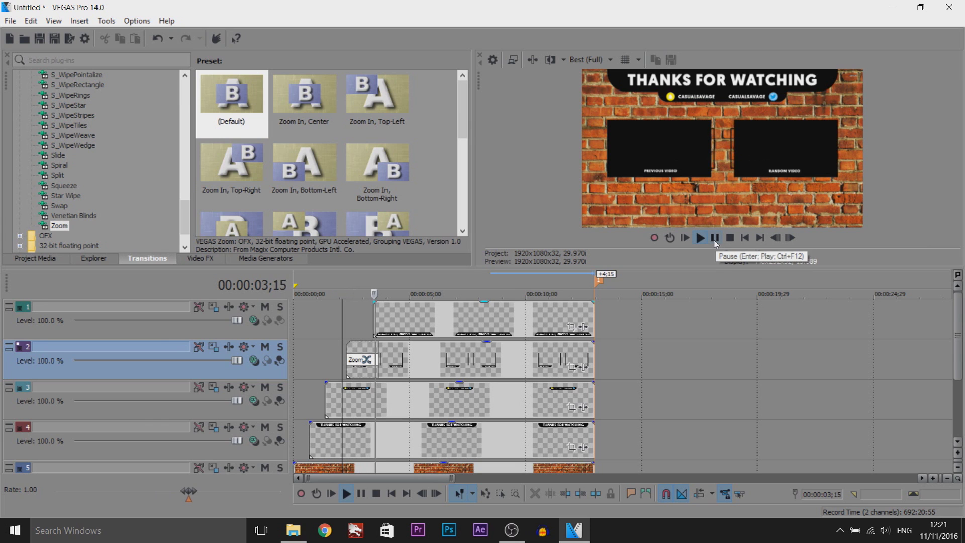
{"action": "left_click", "coordinate": [715, 239]}
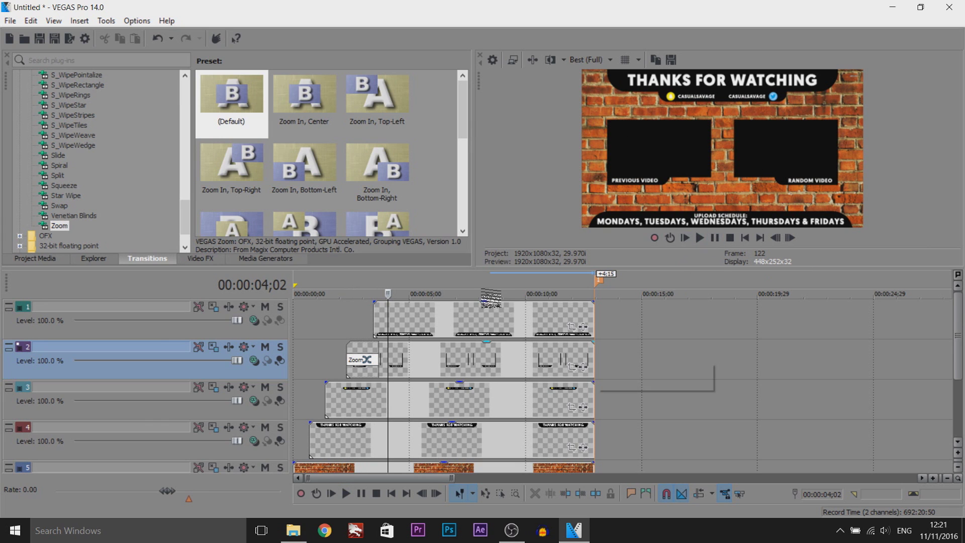
{"action": "left_click", "coordinate": [354, 324]}
{"action": "key", "text": "space"}
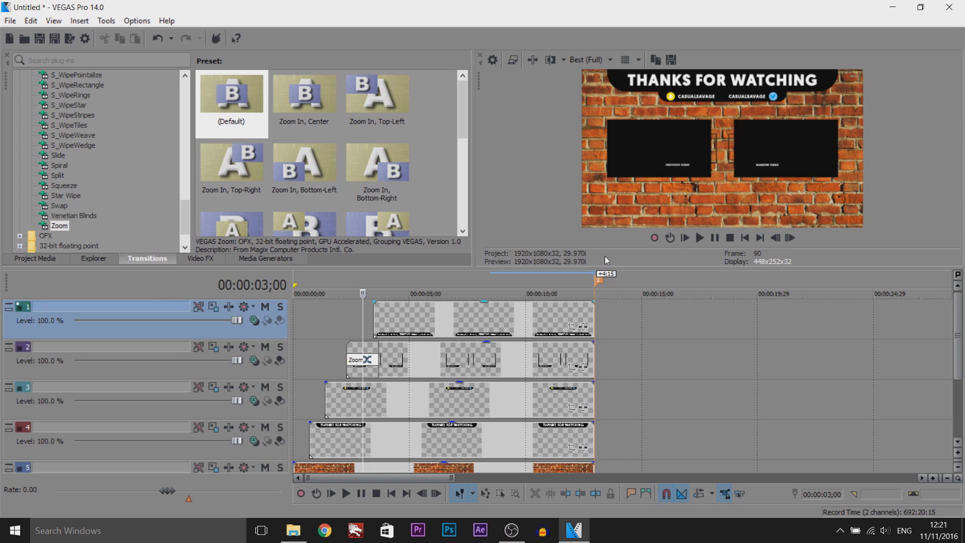
{"action": "key", "text": "space"}
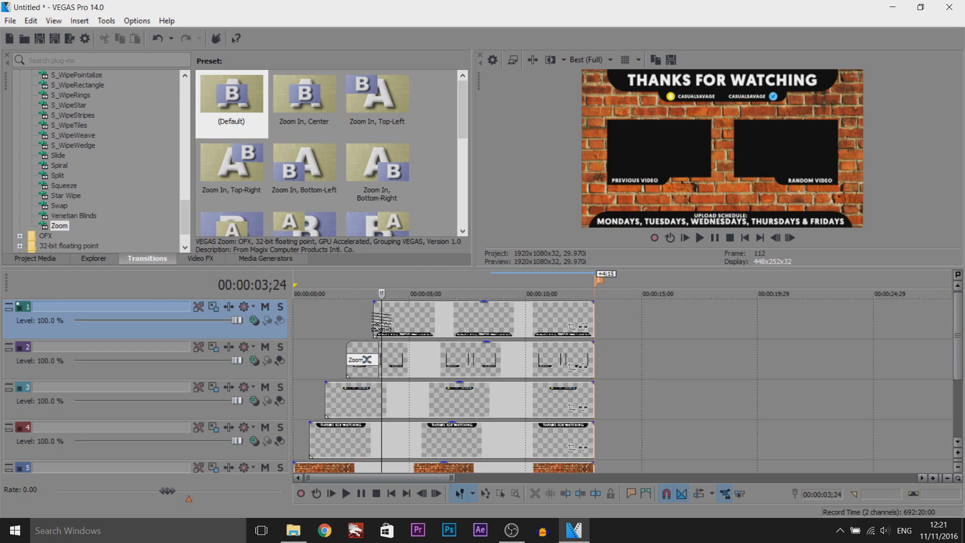
{"action": "key", "text": "space"}
{"action": "key", "text": "space"}
{"action": "key", "text": "space"}
{"action": "key", "text": "space"}
{"action": "key", "text": "space"}
{"action": "key", "text": "space"}
{"action": "key", "text": "space"}
{"action": "key", "text": "space"}
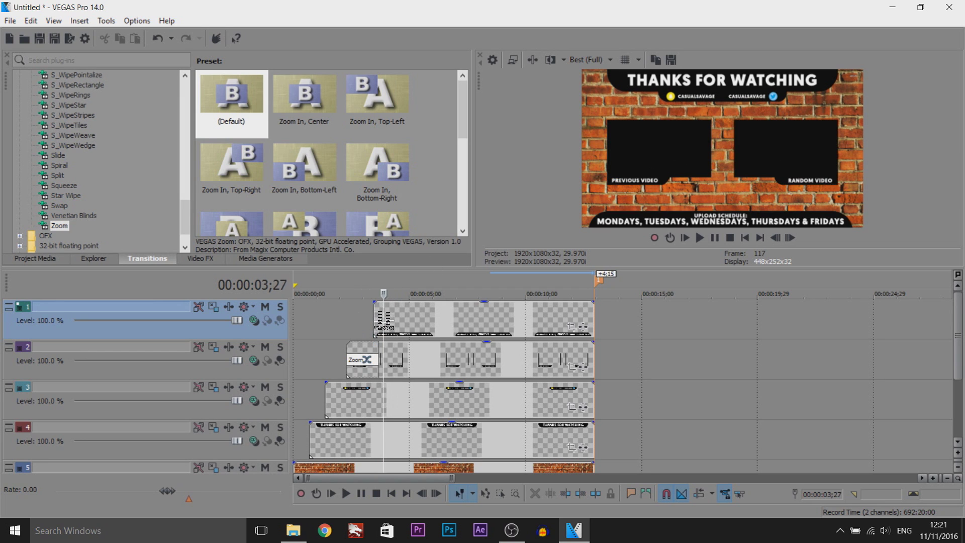
{"action": "key", "text": "space"}
{"action": "key", "text": "space"}
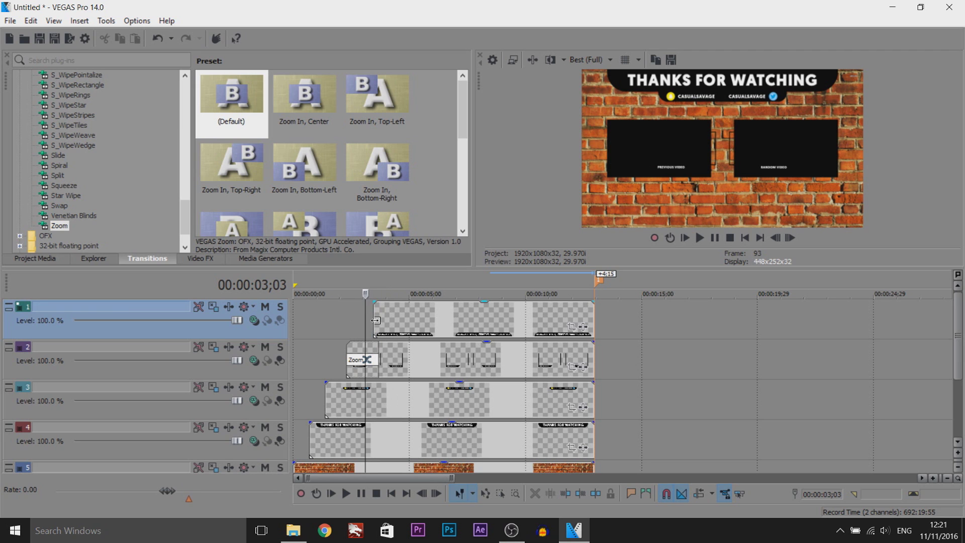
Step: Apply the Slide In, Top-Down transition to the starts of the Thanks and Social clips
{"action": "left_click", "coordinate": [399, 320]}
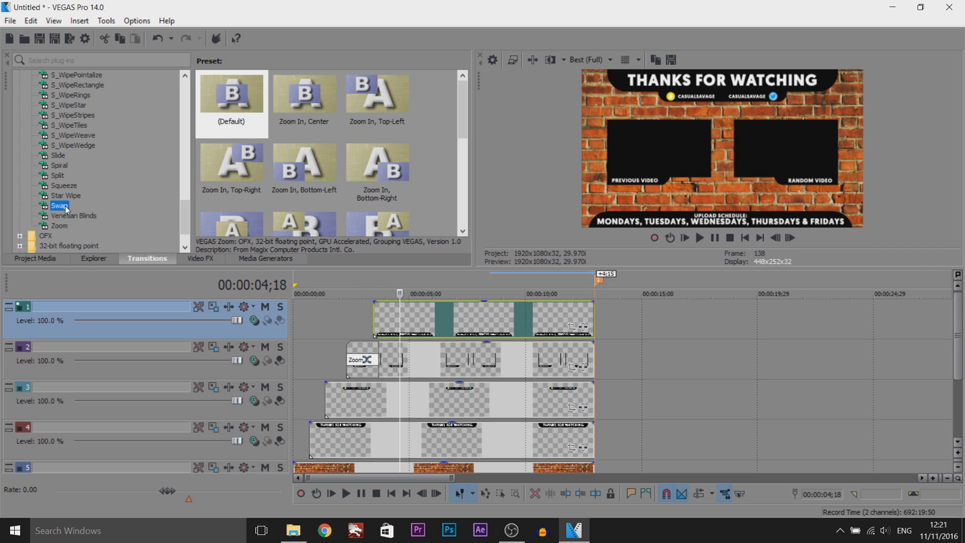
{"action": "left_click", "coordinate": [59, 155]}
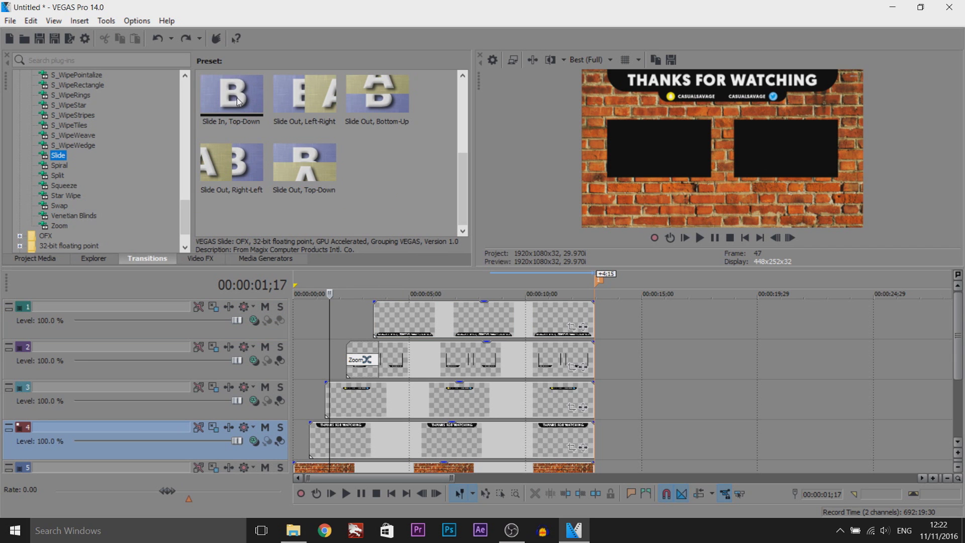
{"action": "left_click_drag", "start_coordinate": [239, 102], "coordinate": [320, 437]}
{"action": "left_click", "coordinate": [354, 73]}
{"action": "left_click_drag", "start_coordinate": [231, 95], "coordinate": [327, 395]}
{"action": "left_click", "coordinate": [354, 72]}
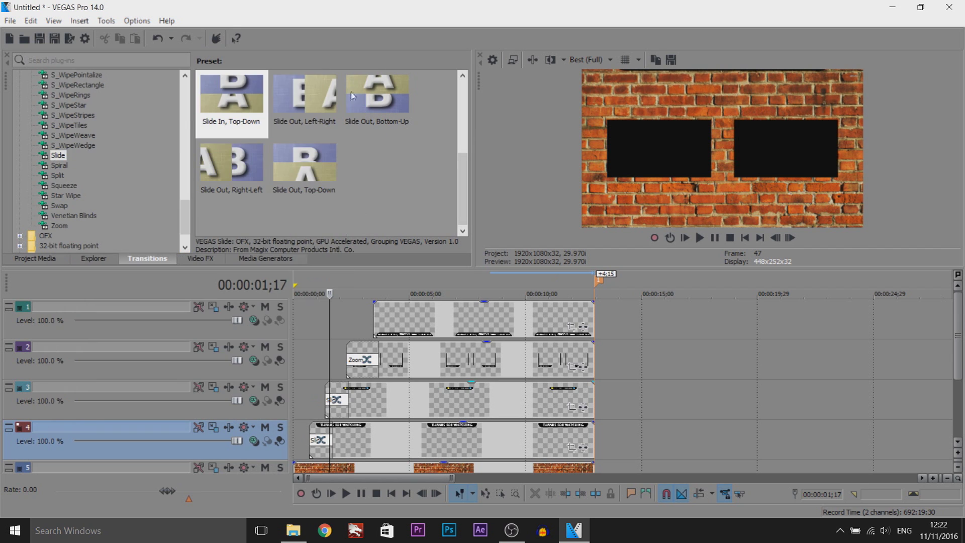
Step: Preview the new Slide transitions and slightly lengthen the one at the start of the Social clip
{"action": "left_click", "coordinate": [304, 397]}
{"action": "left_click", "coordinate": [715, 240]}
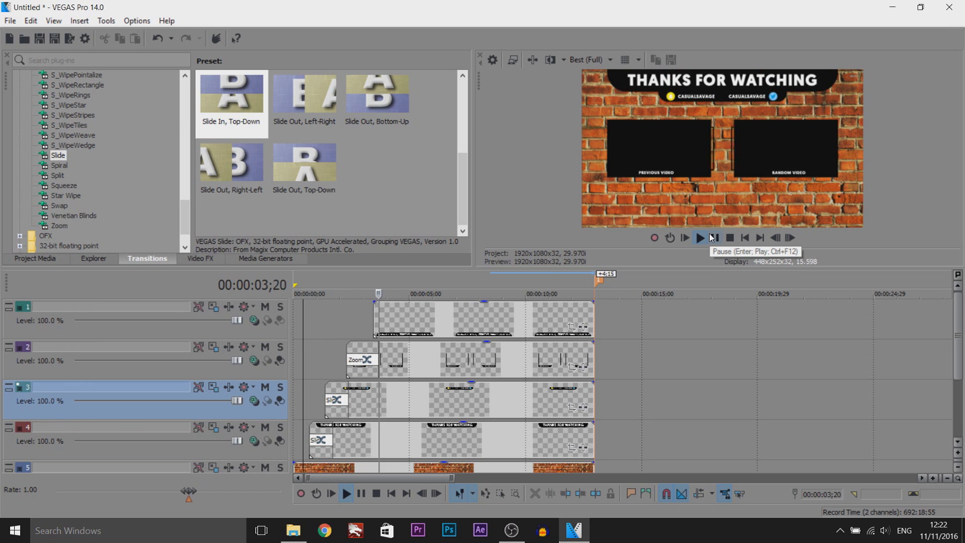
{"action": "left_click", "coordinate": [711, 238]}
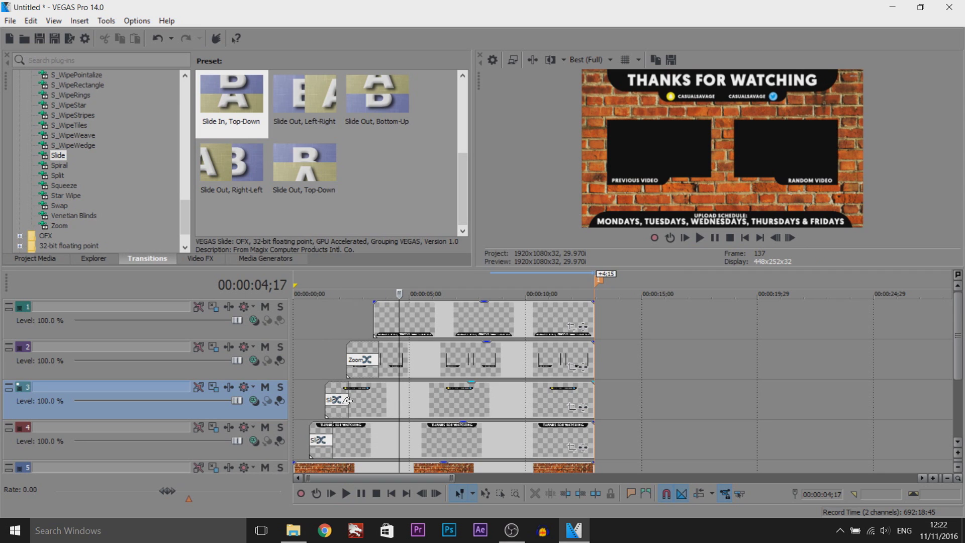
{"action": "left_click", "coordinate": [326, 398]}
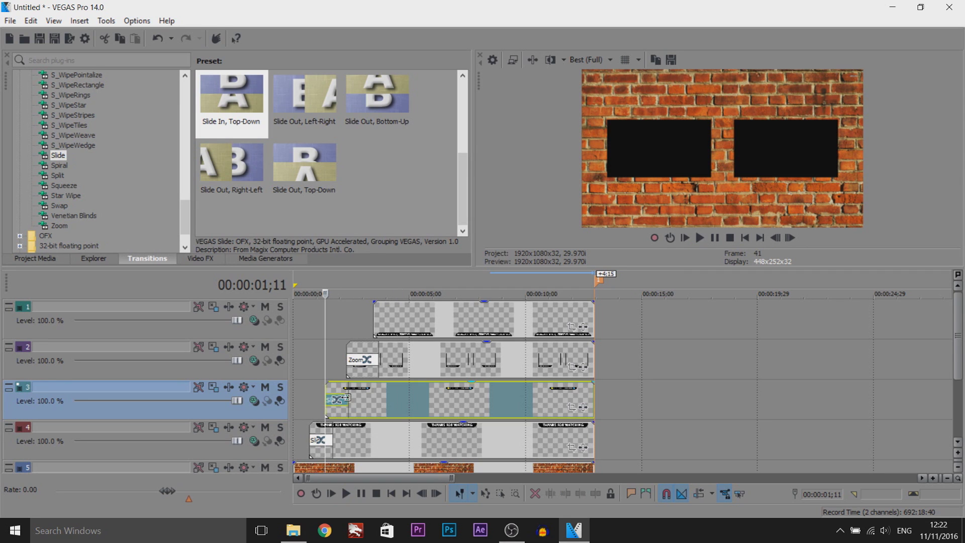
{"action": "left_click", "coordinate": [347, 362]}
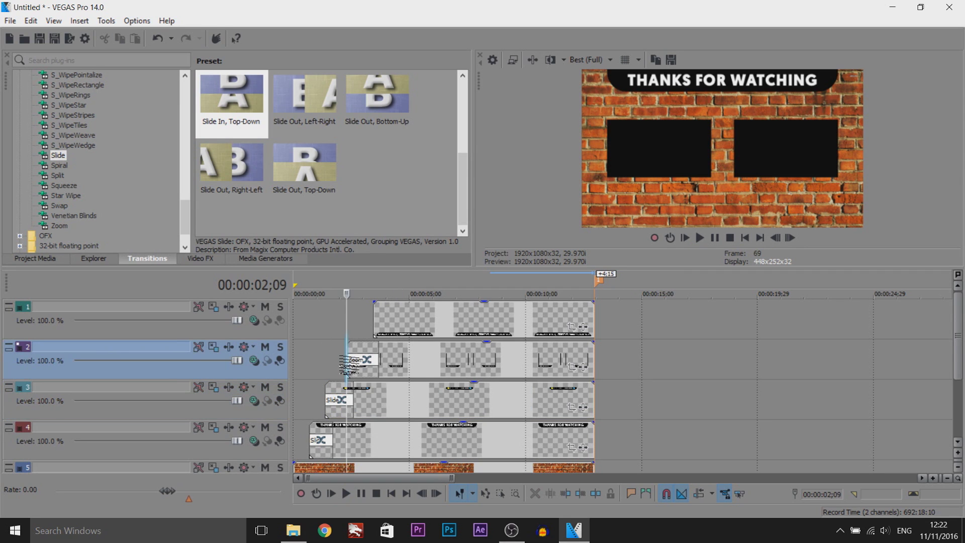
{"action": "left_click", "coordinate": [352, 362]}
{"action": "left_click", "coordinate": [346, 362]}
{"action": "left_click", "coordinate": [352, 362]}
{"action": "left_click_drag", "start_coordinate": [353, 361], "coordinate": [354, 359]}
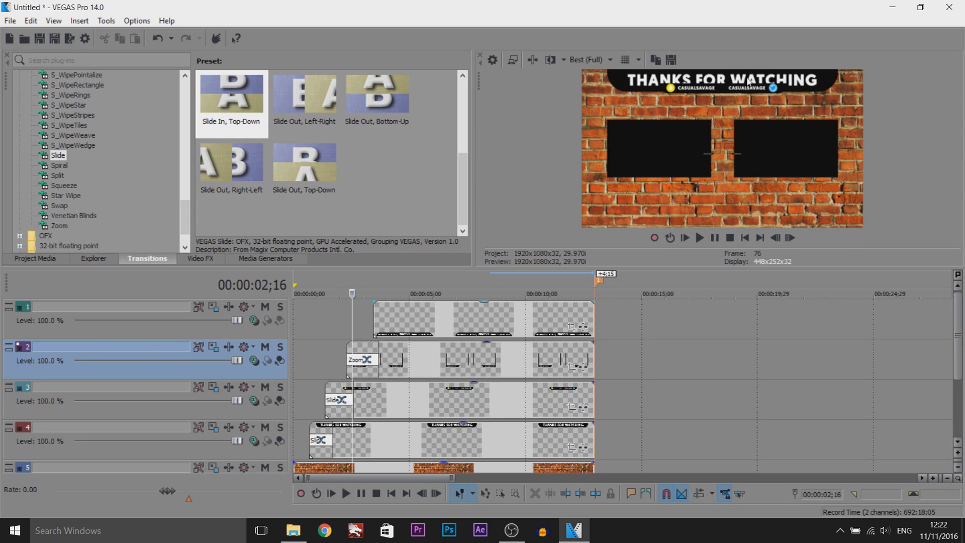
Step: Move the Social track below the Thanks track and play back the clips from the Thanks clip's start
{"action": "left_click_drag", "start_coordinate": [265, 414], "coordinate": [263, 455]}
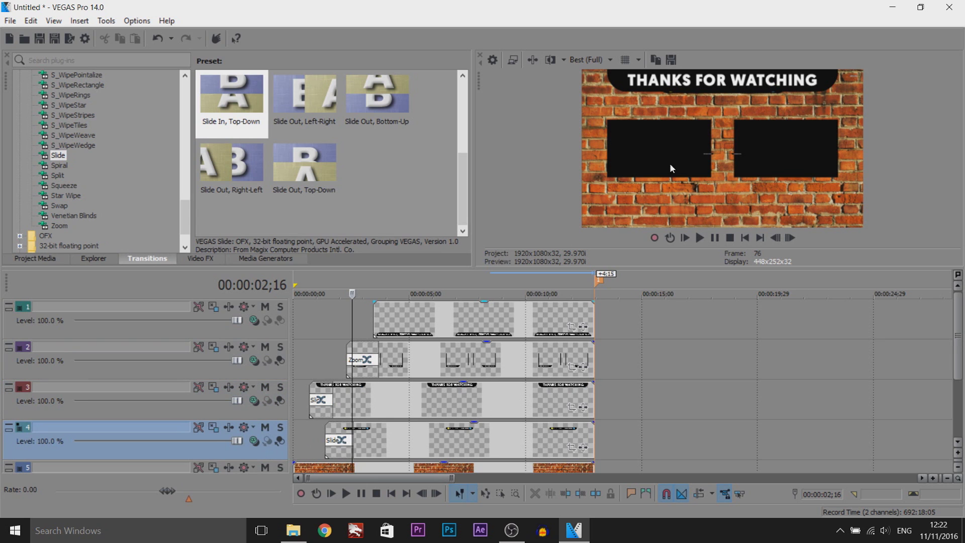
{"action": "left_click", "coordinate": [314, 398]}
{"action": "left_click", "coordinate": [716, 240]}
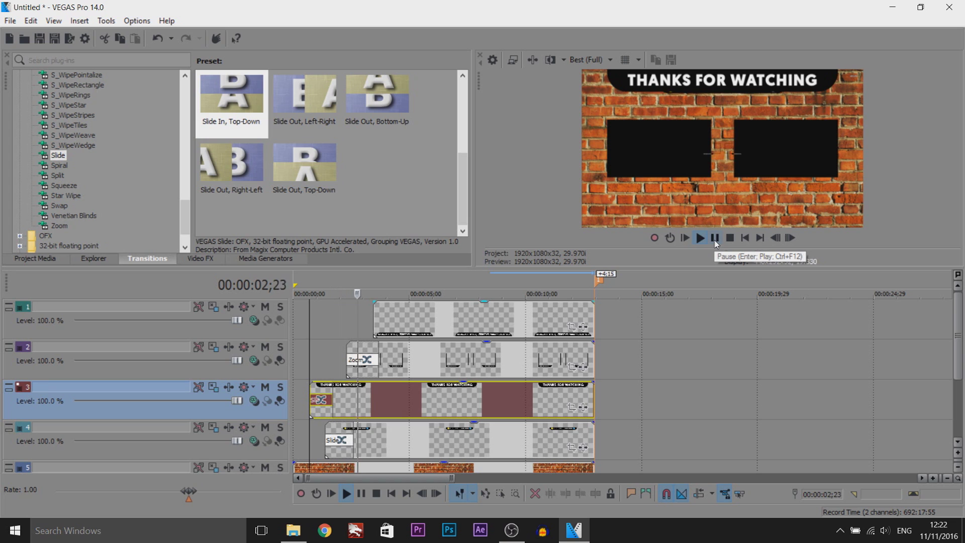
{"action": "left_click", "coordinate": [715, 238]}
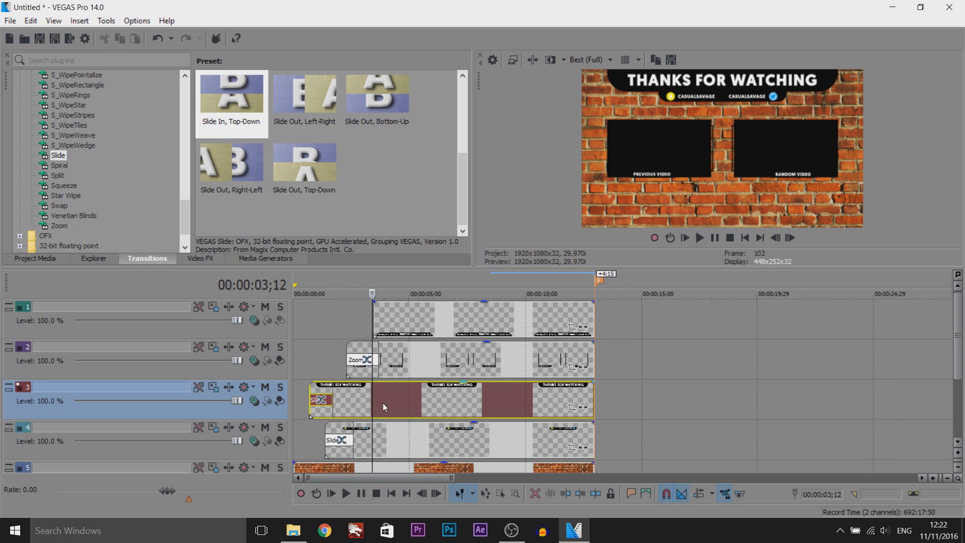
Step: Trim the start of the Videos clip by 10 frames so that it comes in slightly after the Social clip
{"action": "scroll", "coordinate": [383, 403], "scroll_direction": "up", "scroll_amount": 3}
{"action": "left_click_drag", "start_coordinate": [404, 367], "coordinate": [417, 367]}
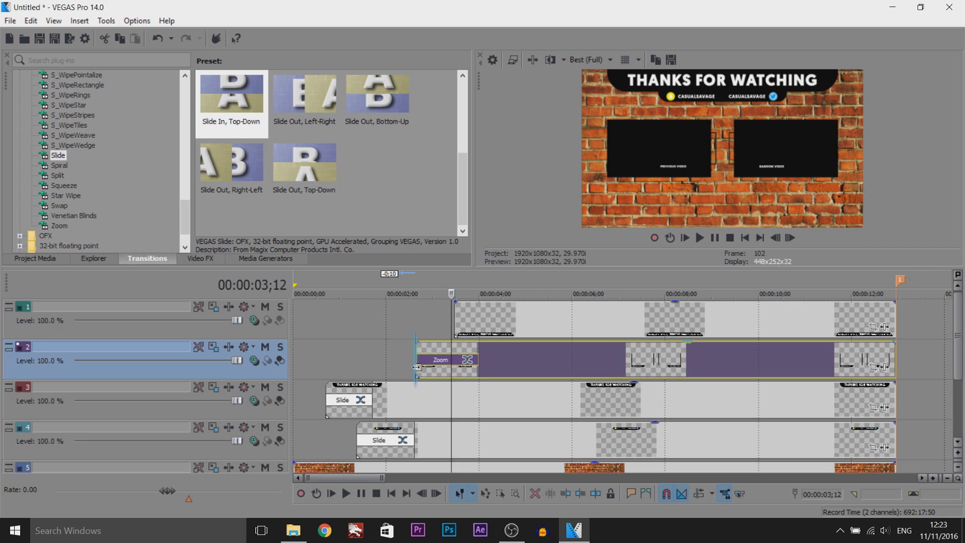
Step: Apply the Slide Out, Bottom-Up transition to the start of the Upload schedule clip and preview it
{"action": "left_click", "coordinate": [510, 317]}
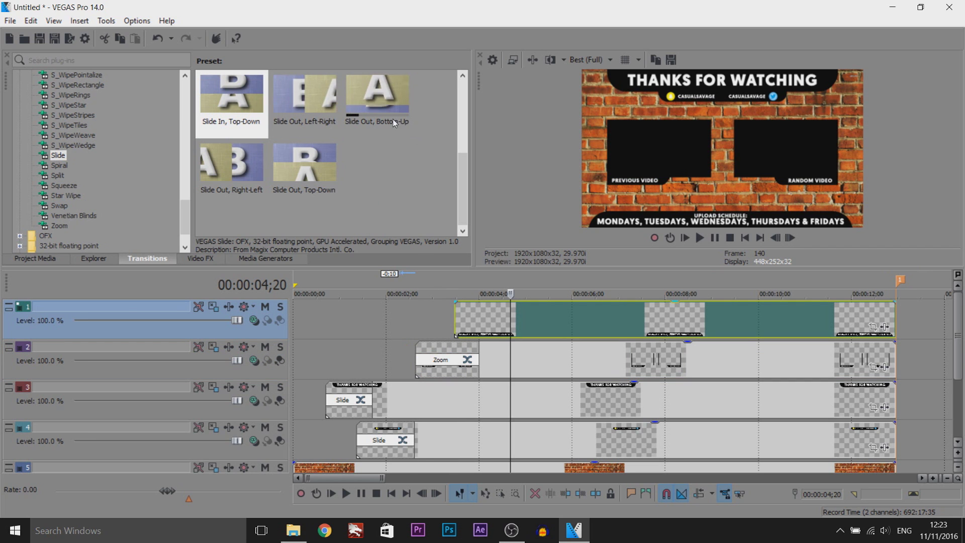
{"action": "left_click_drag", "start_coordinate": [386, 106], "coordinate": [480, 317]}
{"action": "left_click", "coordinate": [700, 237]}
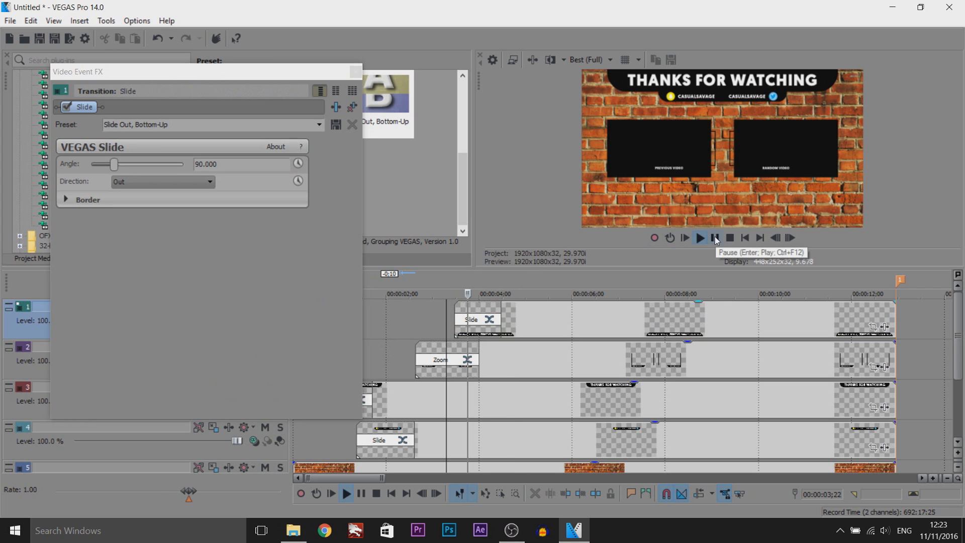
{"action": "left_click", "coordinate": [714, 238]}
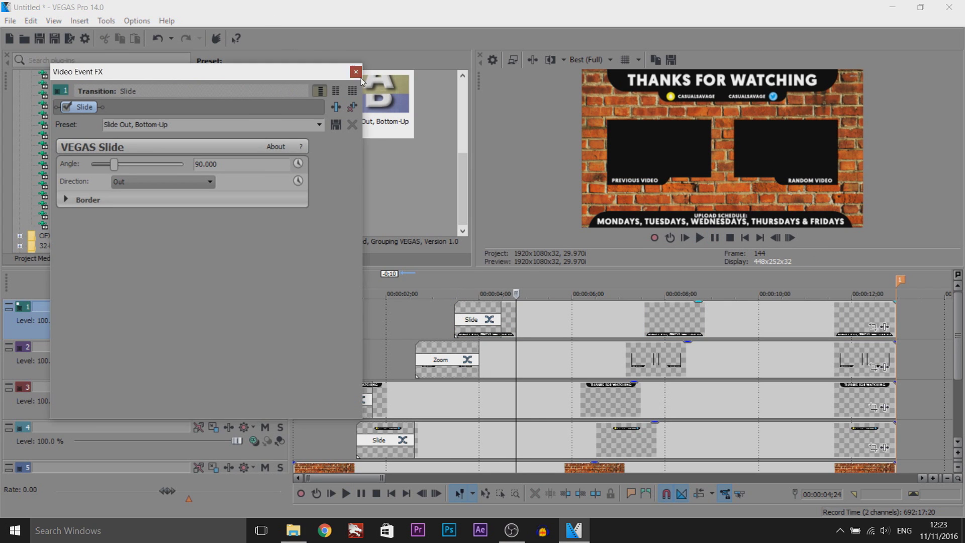
{"action": "left_click", "coordinate": [355, 72]}
Step: Set the preview quality to Good (Auto) and play the end screen from the beginning
{"action": "left_click", "coordinate": [597, 64]}
{"action": "left_click", "coordinate": [677, 108]}
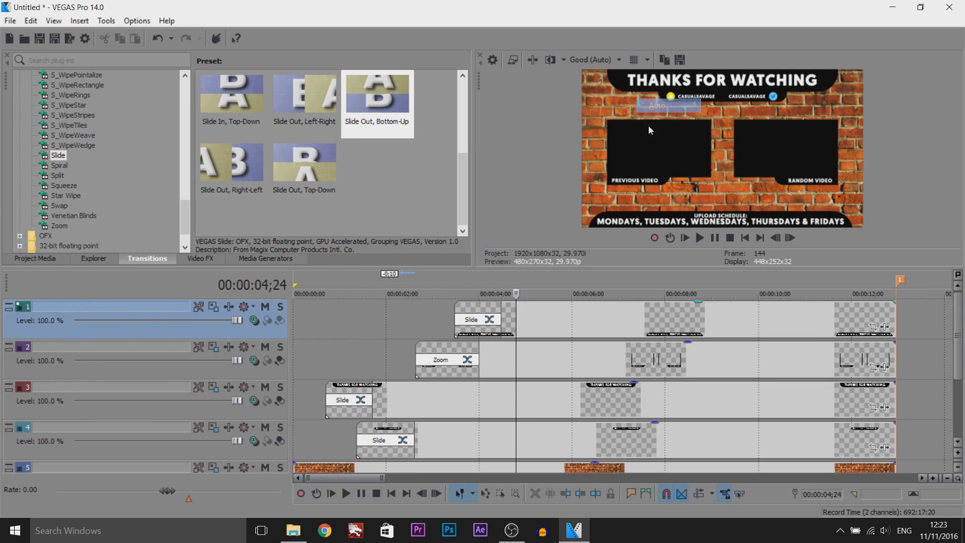
{"action": "left_click", "coordinate": [267, 352]}
{"action": "key", "text": "ctrl+Home"}
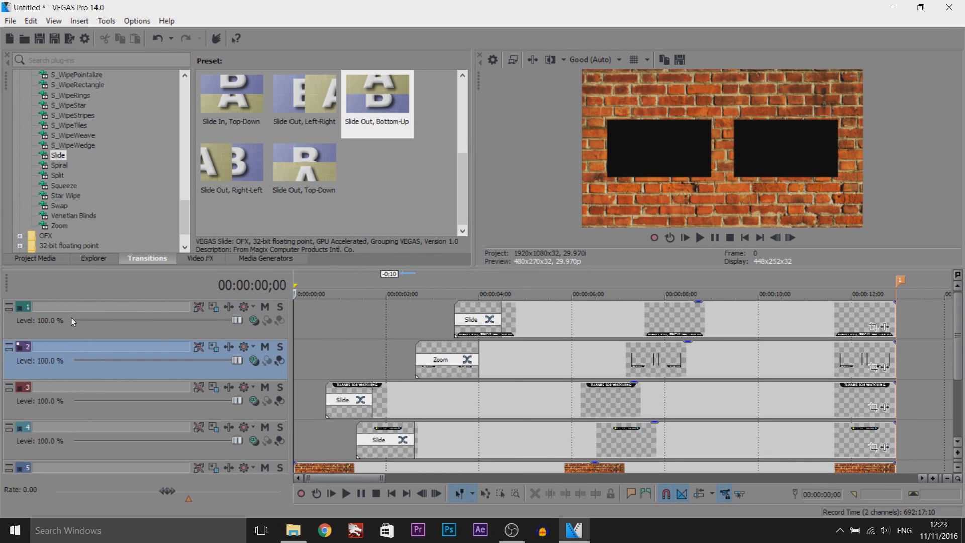
{"action": "key", "text": "space"}
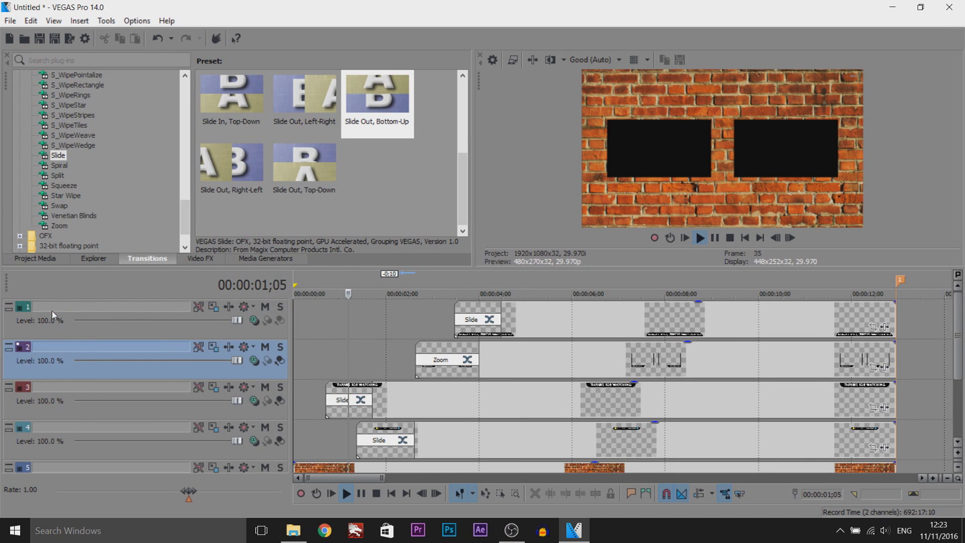